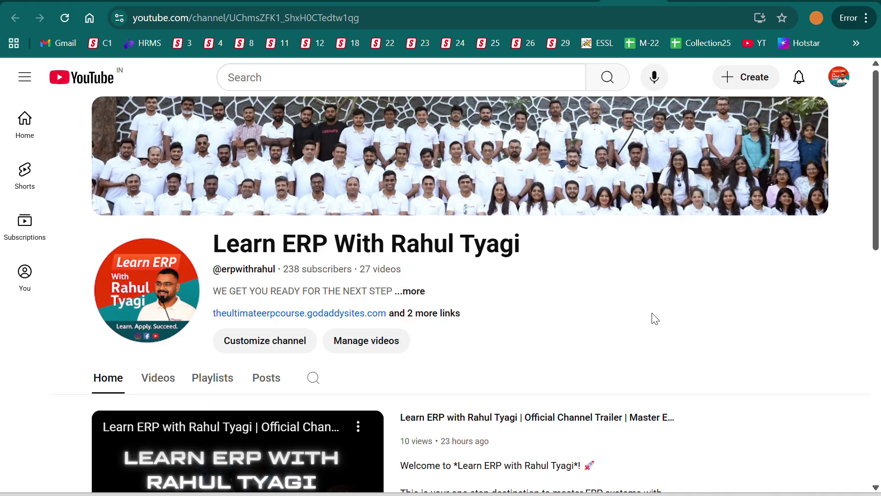
Switch to StrategicERP and open the Reports Development form of the Admin module
click(696, 1)
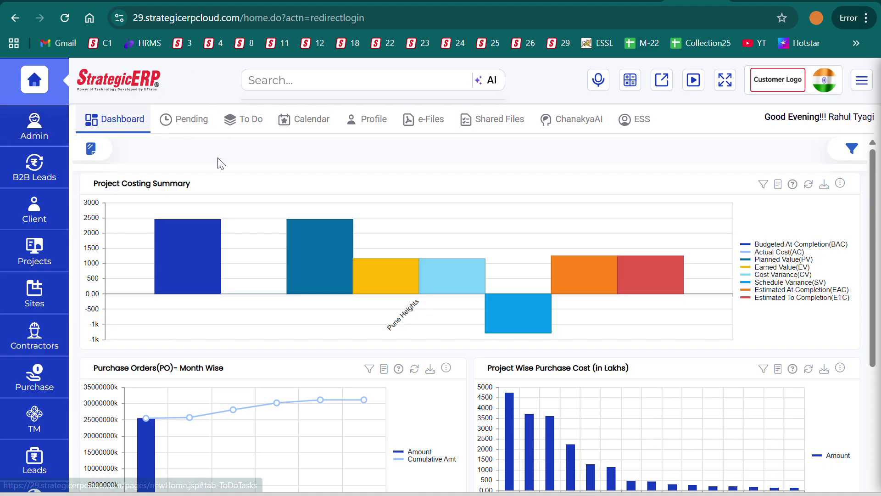
click(34, 123)
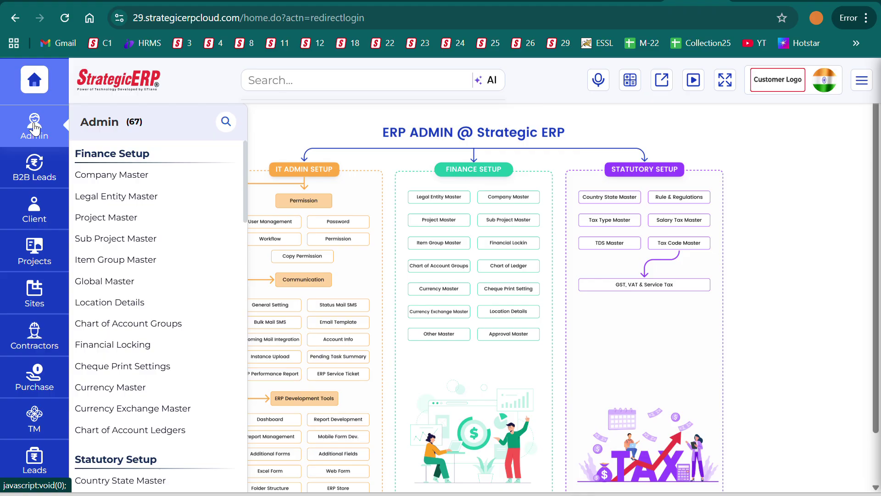
scroll(168, 280, down, 12)
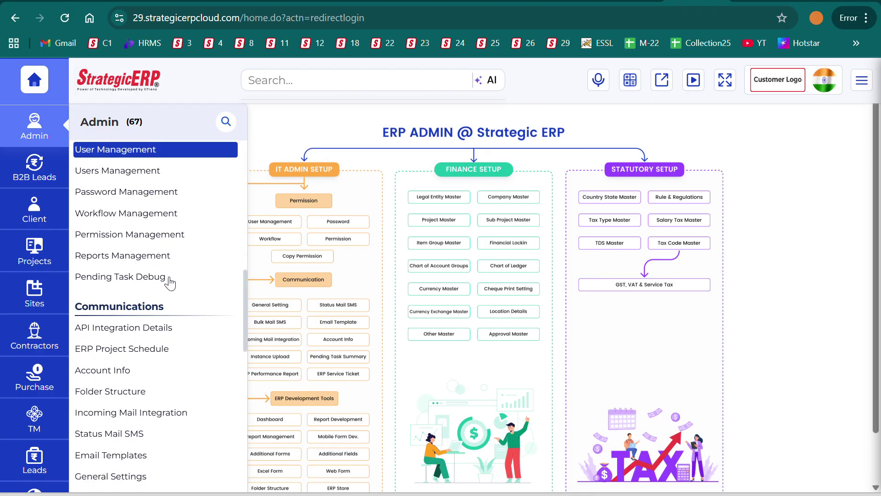
scroll(169, 282, down, 8)
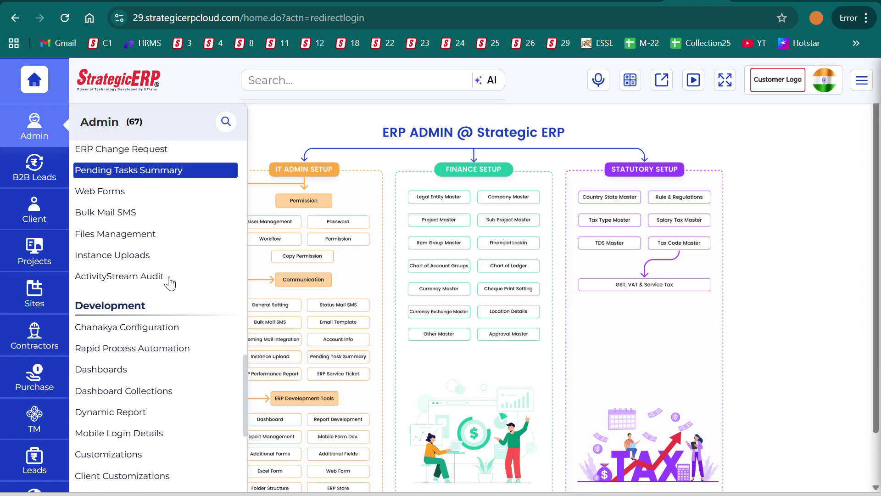
scroll(170, 282, down, 5)
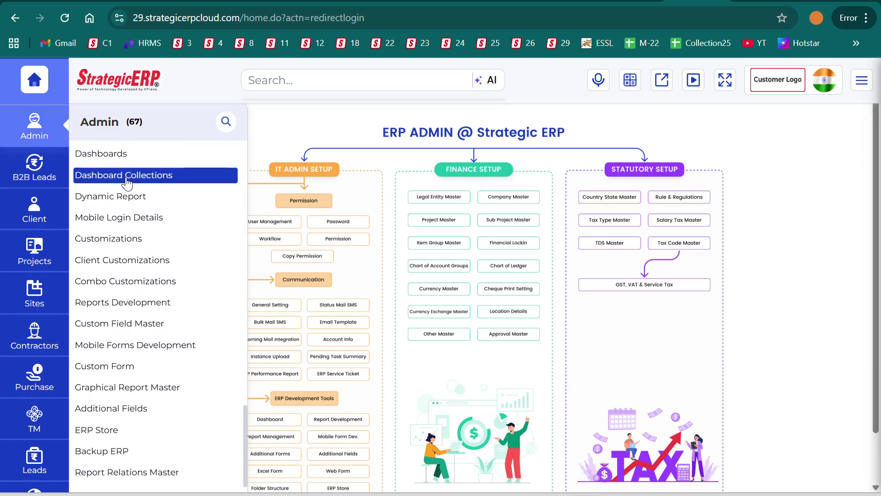
scroll(129, 298, down, 1)
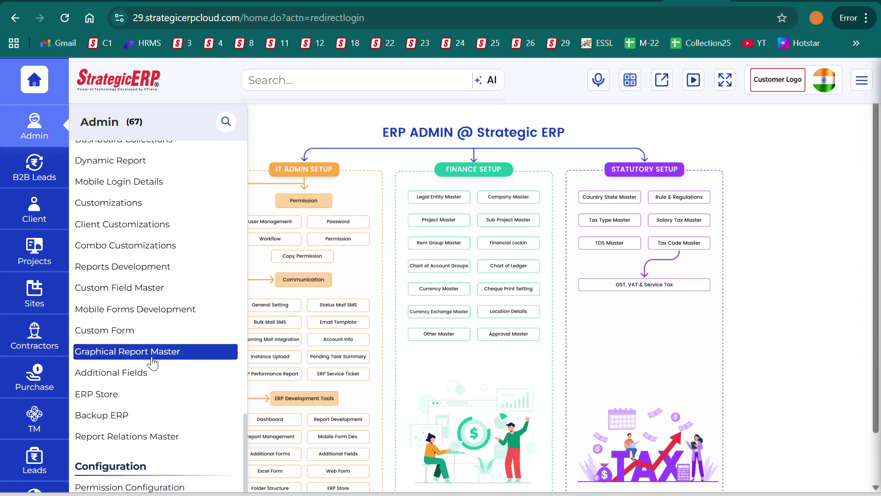
click(133, 274)
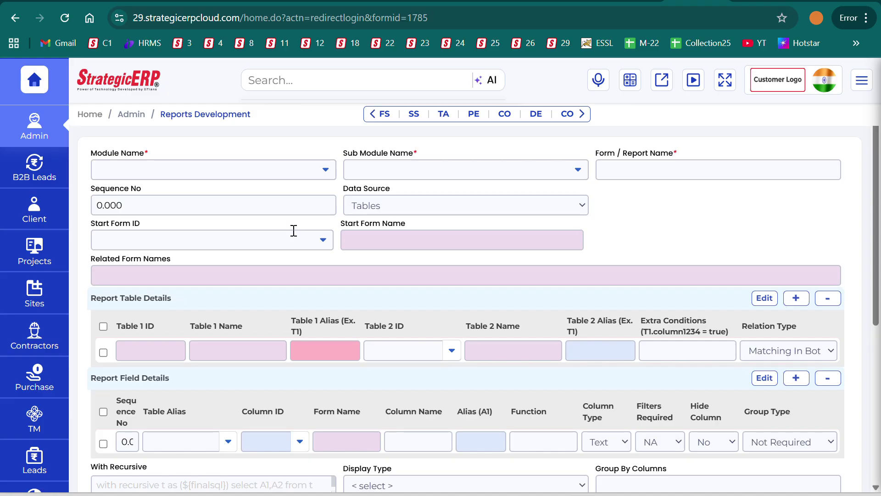
Set the report's module name to HR Management
click(189, 171)
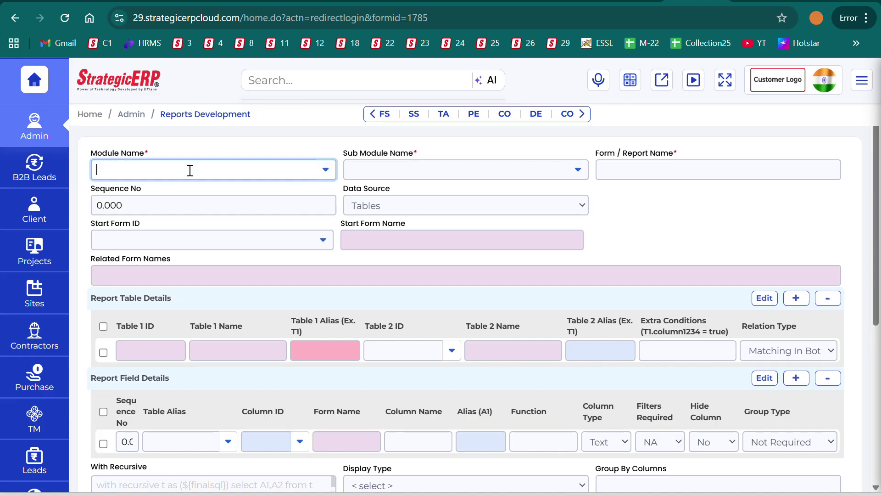
text(pa)
key(BackSpace)
key(BackSpace)
text(hr)
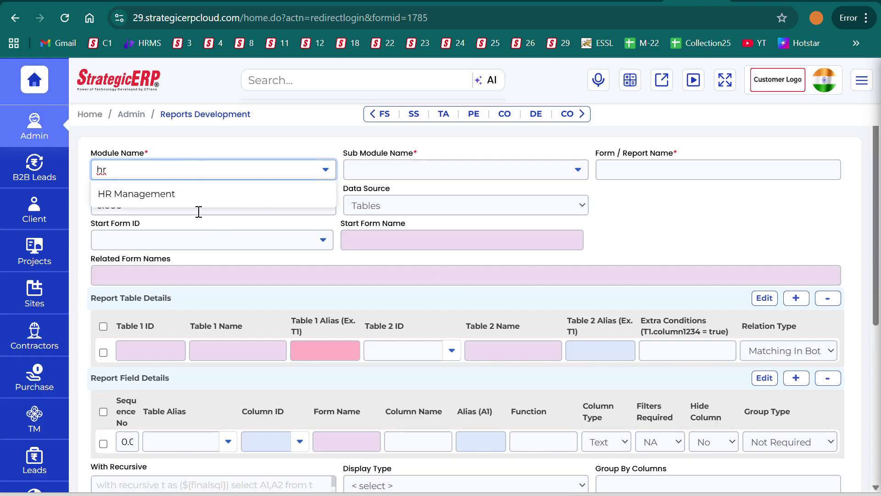
click(168, 193)
Set the report's sub module name to Custom Report
click(390, 172)
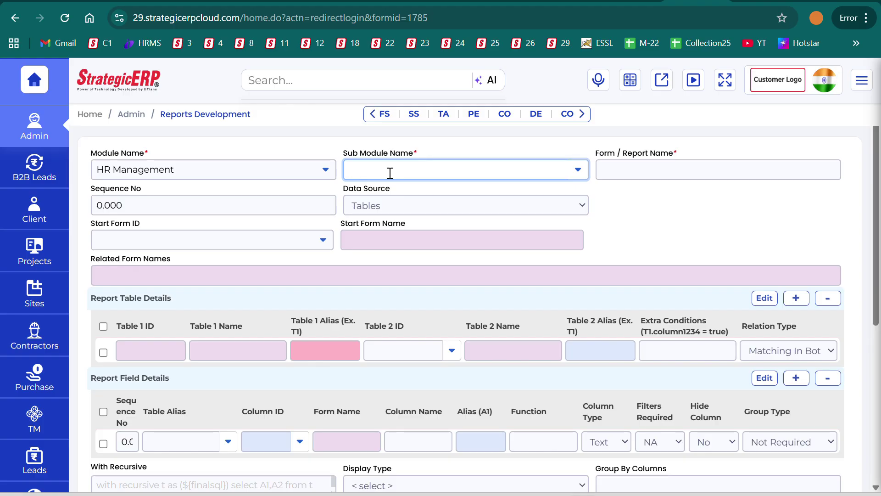
text(C)
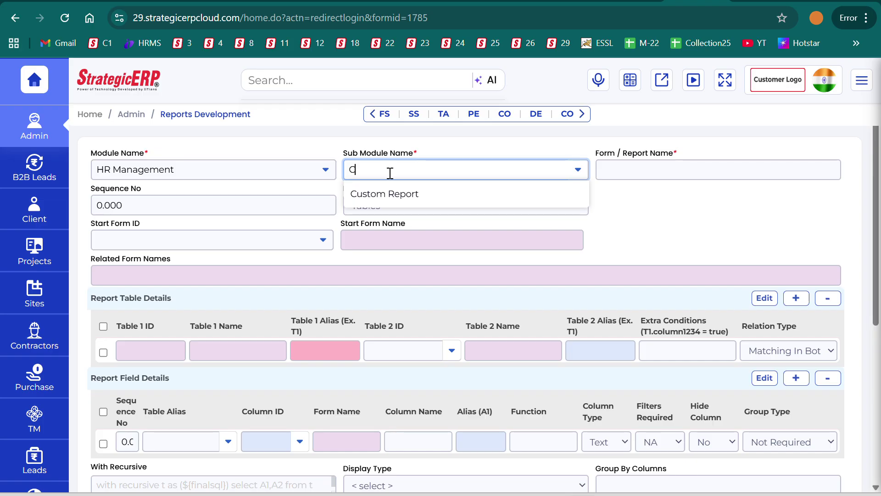
text(ustom)
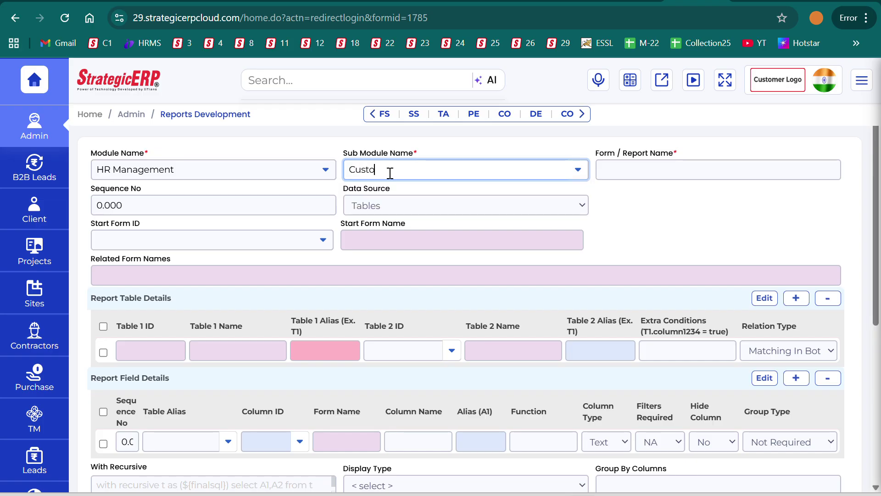
key(BackSpace)
text(m Report)
click(503, 195)
Name the report Employee Data and set its sequence number to 1
click(665, 169)
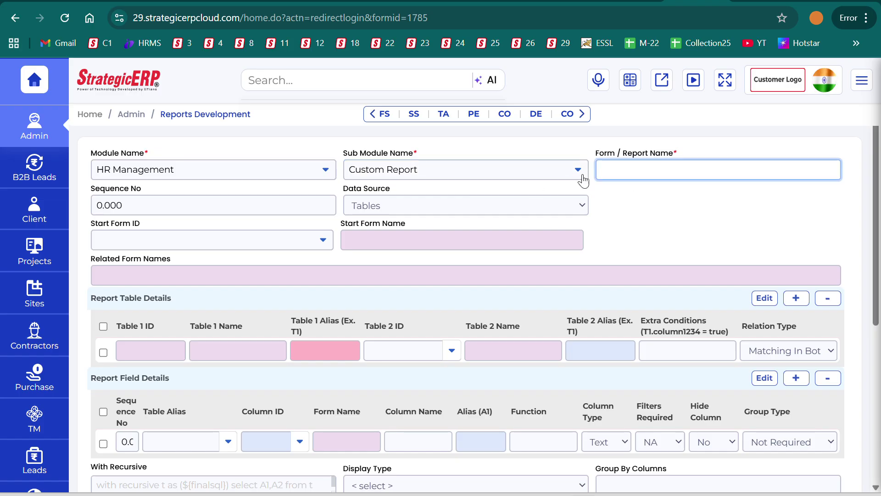
text(Employee Da)
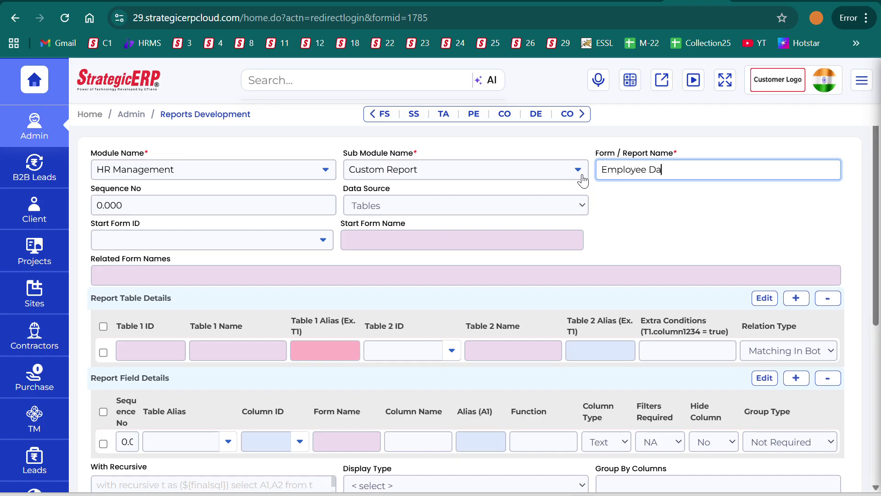
text(ta)
click(172, 205)
key(ctrl+a)
key(BackSpace)
text(1)
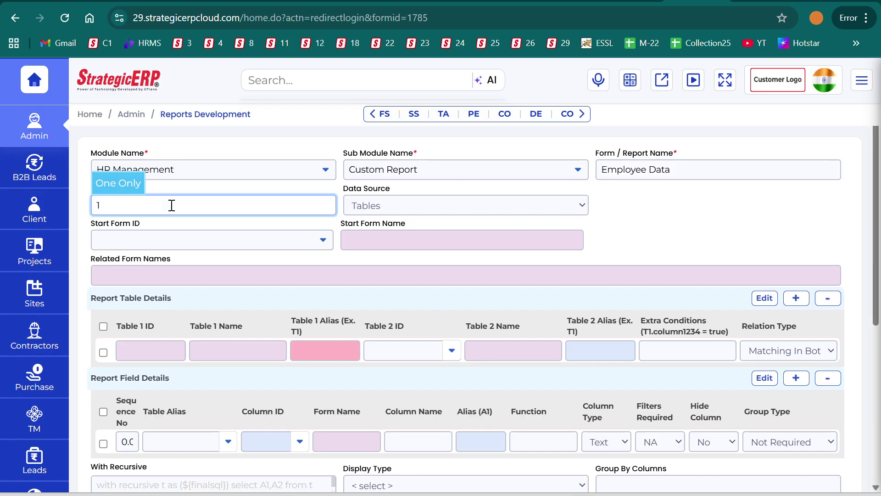
click(403, 167)
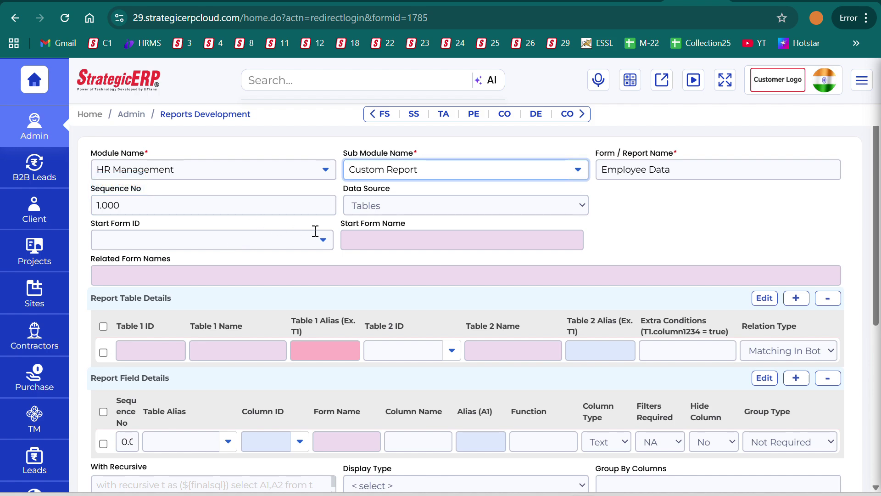
Choose form 307, Employee Details of HR Management, as the report's start form
click(245, 239)
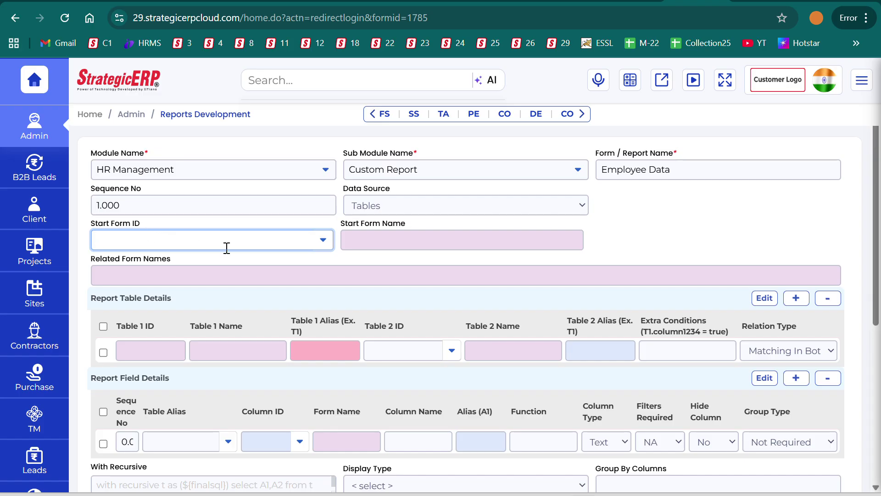
text(empl)
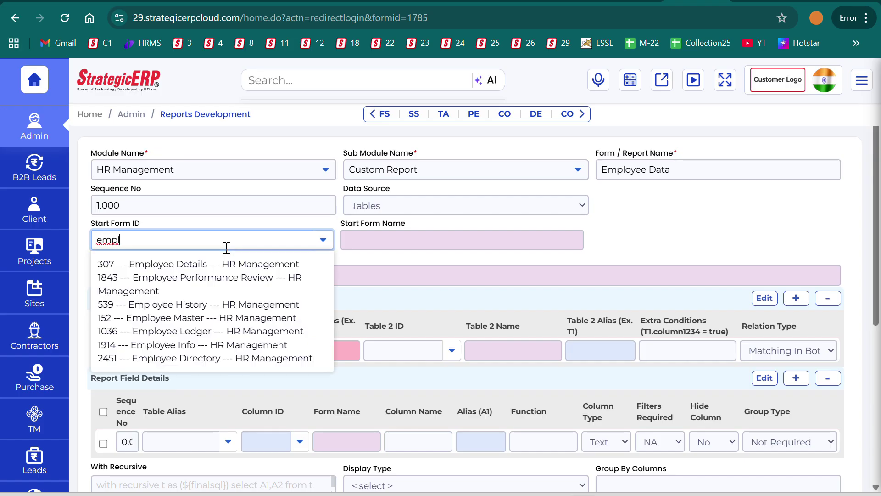
click(181, 264)
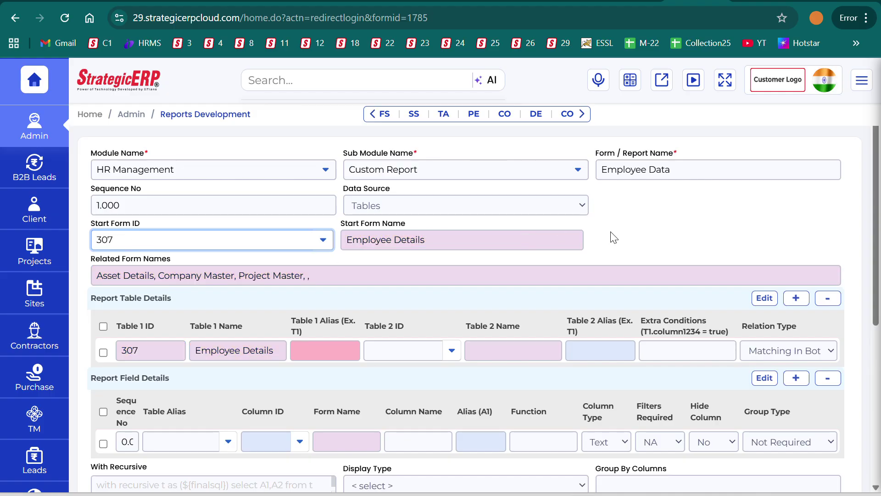
Enter "." as the F2 Help text and try to save the report
scroll(213, 380, down, 5)
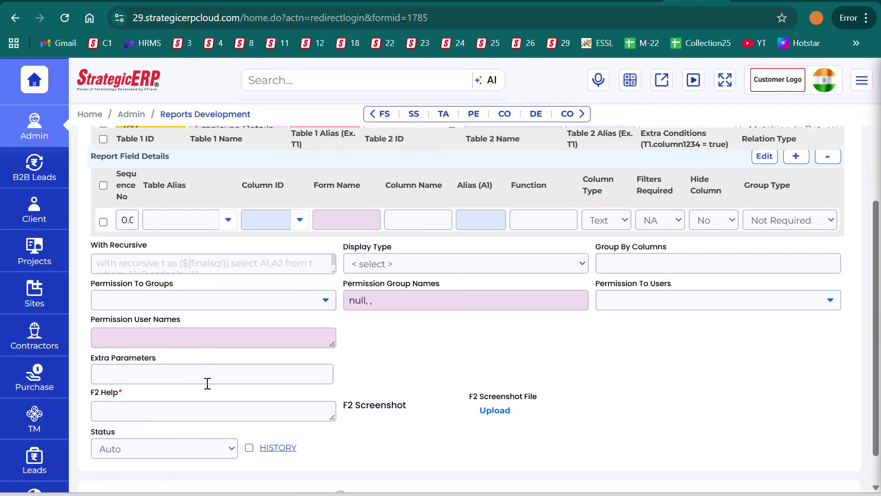
scroll(208, 383, down, 1)
click(139, 375)
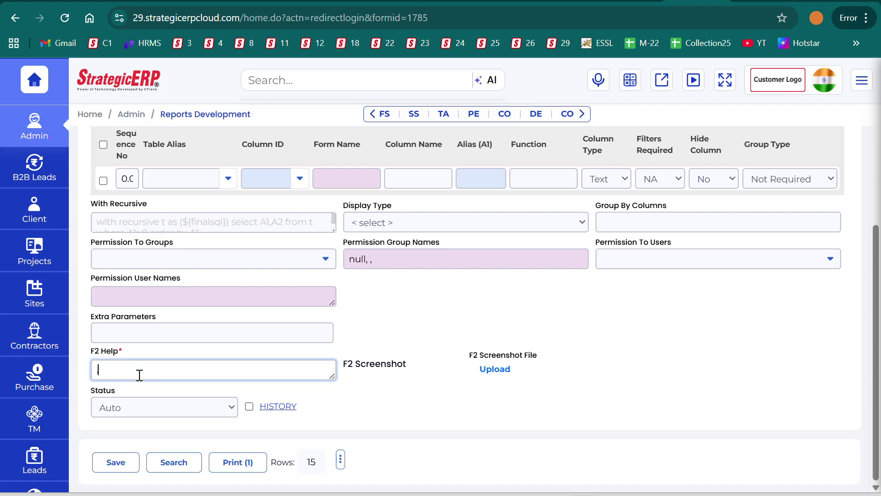
text(.)
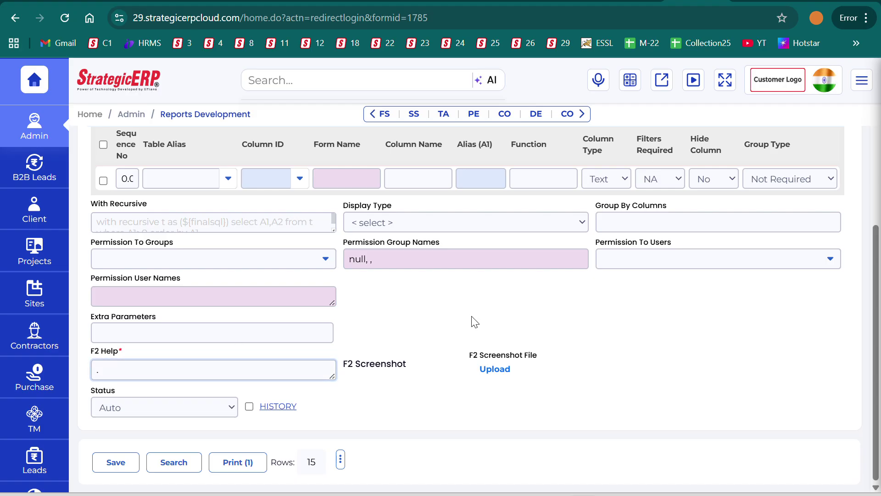
click(474, 321)
click(116, 461)
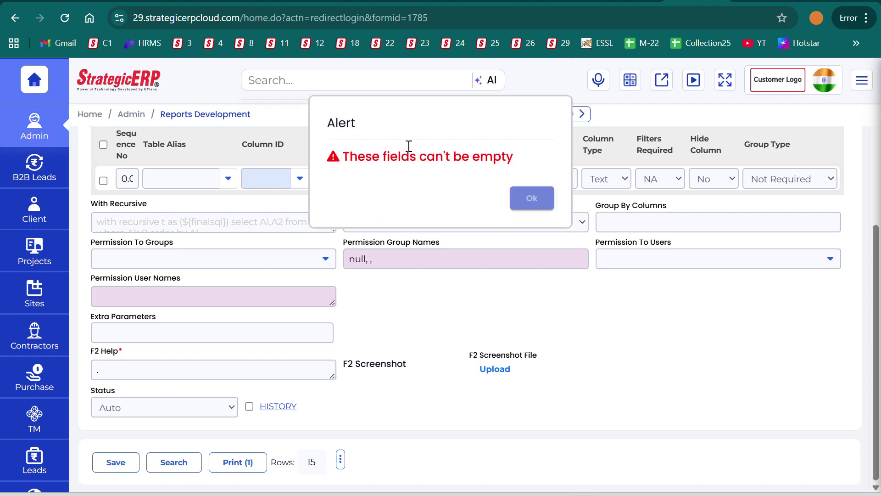
click(520, 200)
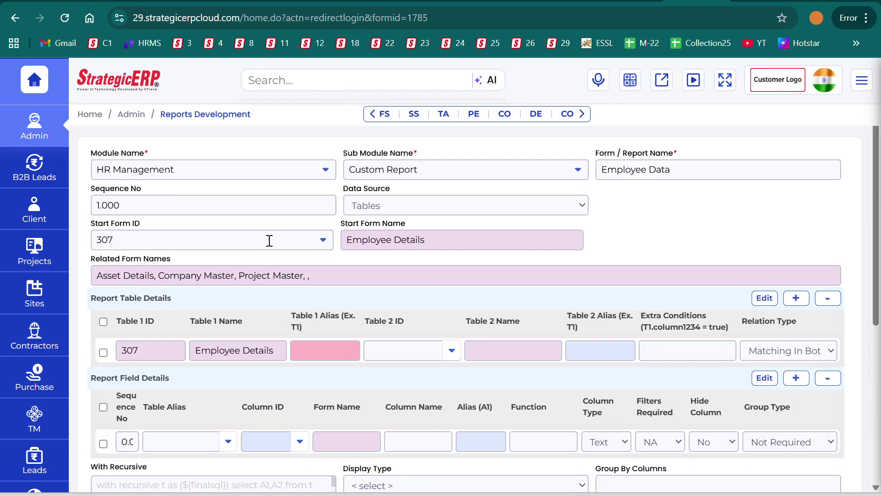
Set the Table 1 alias of Employee Details to T1 and save the report
click(332, 355)
text(T1)
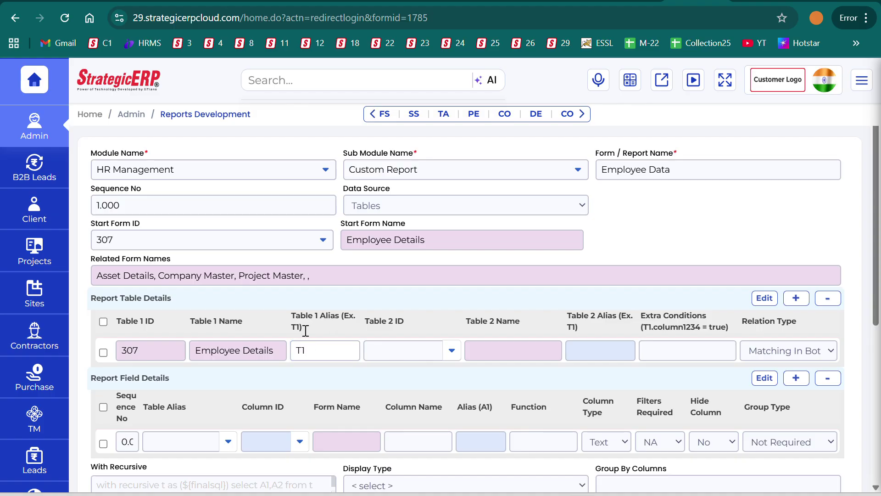
scroll(310, 404, down, 5)
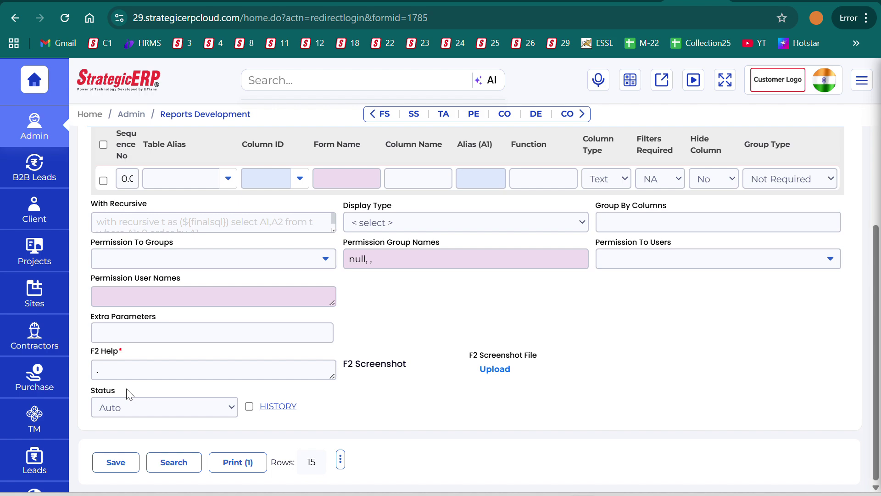
click(115, 462)
click(418, 154)
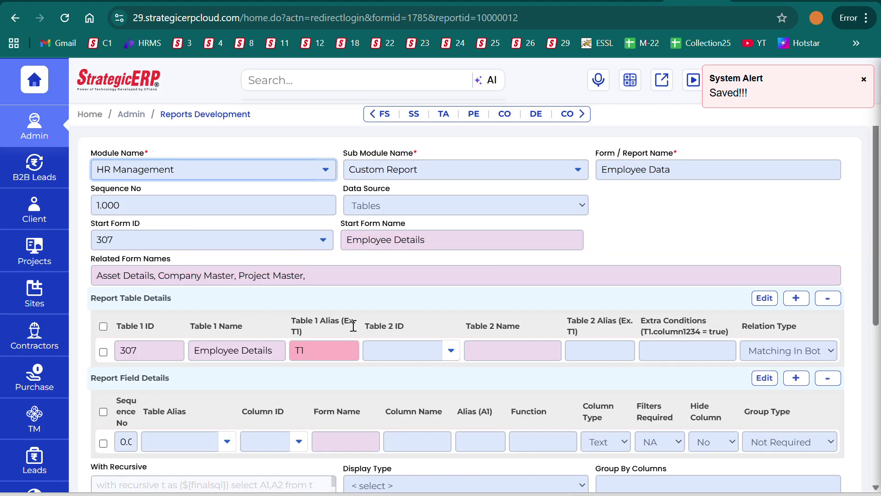
Add seven more rows to the Report Field Details table
scroll(321, 257, down, 2)
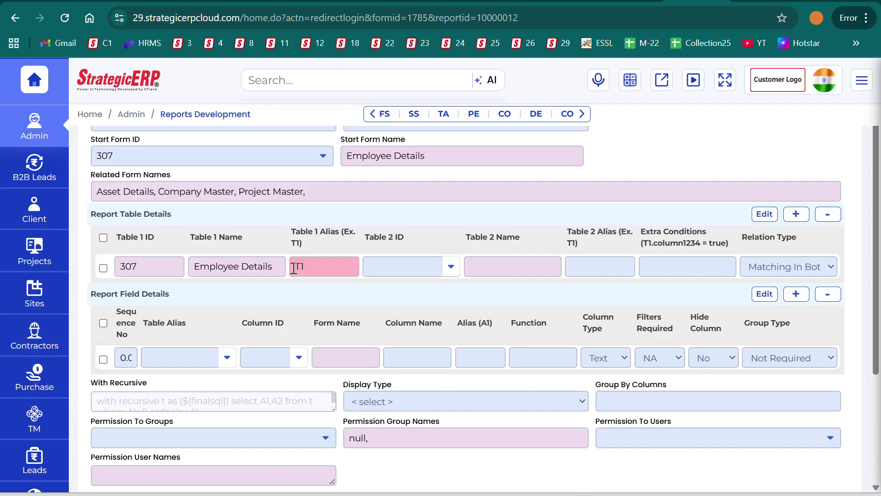
scroll(280, 266, up, 2)
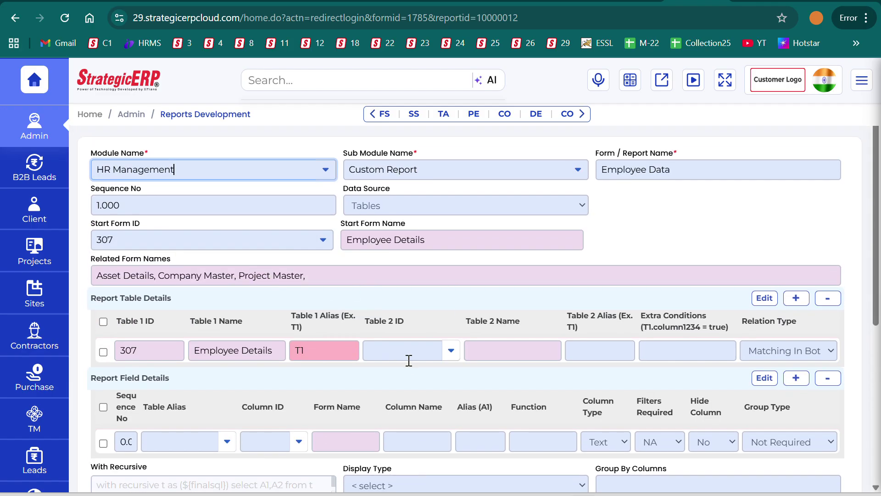
scroll(356, 382, down, 3)
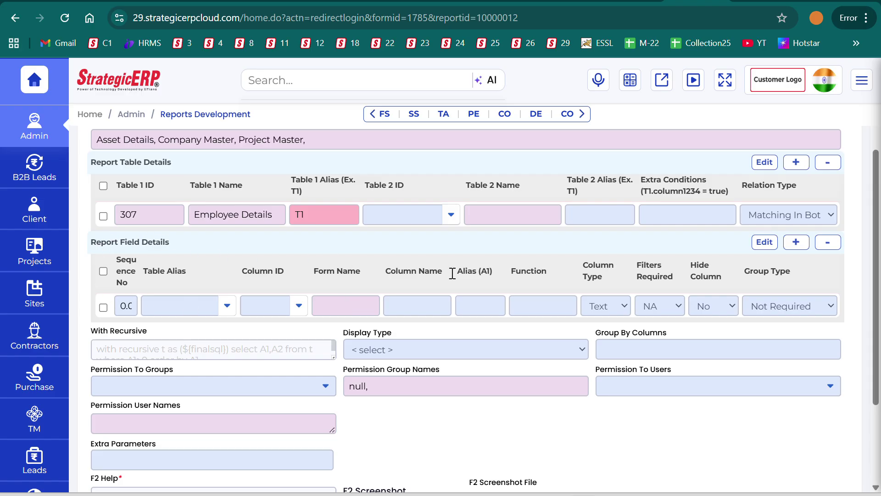
click(797, 243)
click(796, 244)
click(796, 243)
click(796, 244)
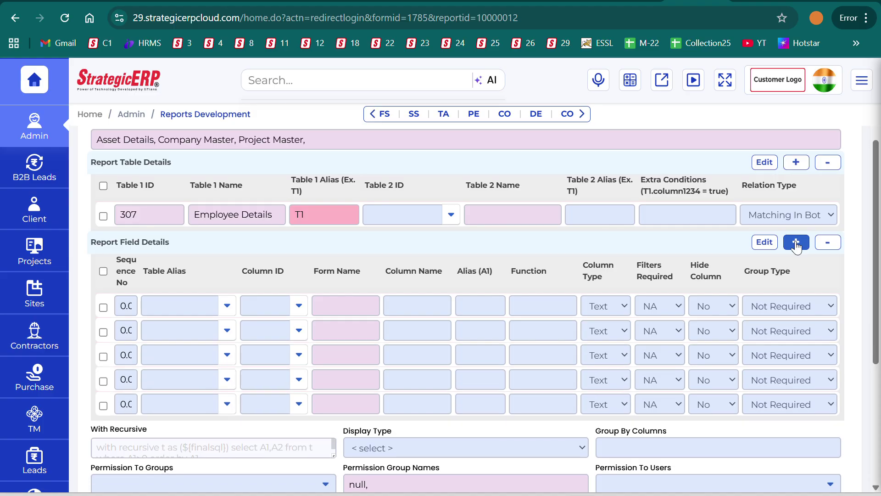
click(796, 243)
click(796, 243)
click(796, 244)
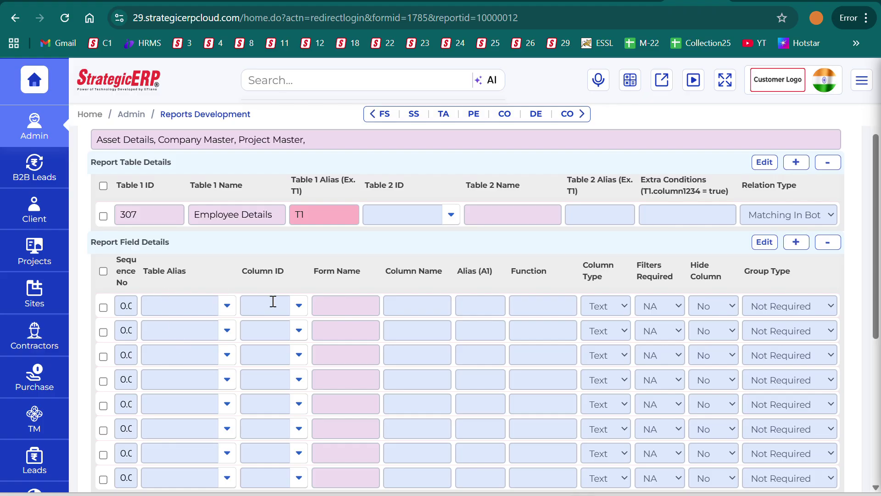
Examine the table alias options and the Column ID field of the first row in Report Field Details
click(229, 311)
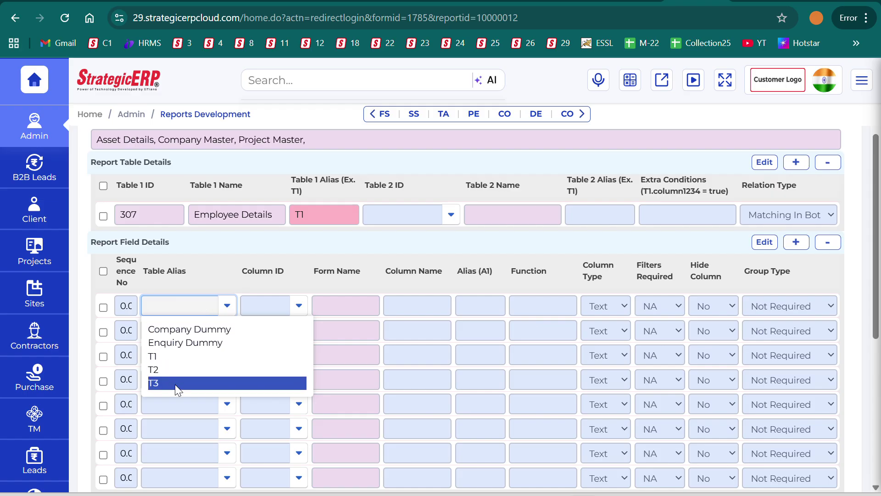
click(265, 270)
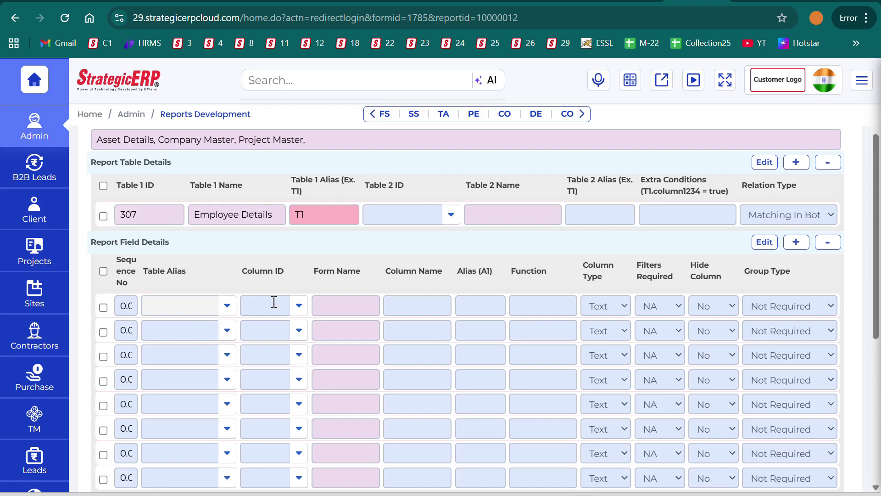
click(273, 302)
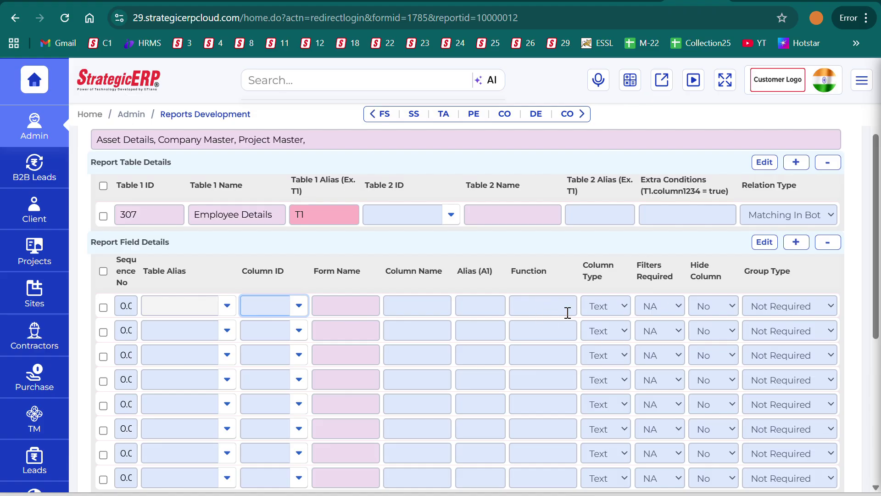
Examine the Column Type, Filters Required and Hide Column options of the first row in Report Field Details
click(620, 307)
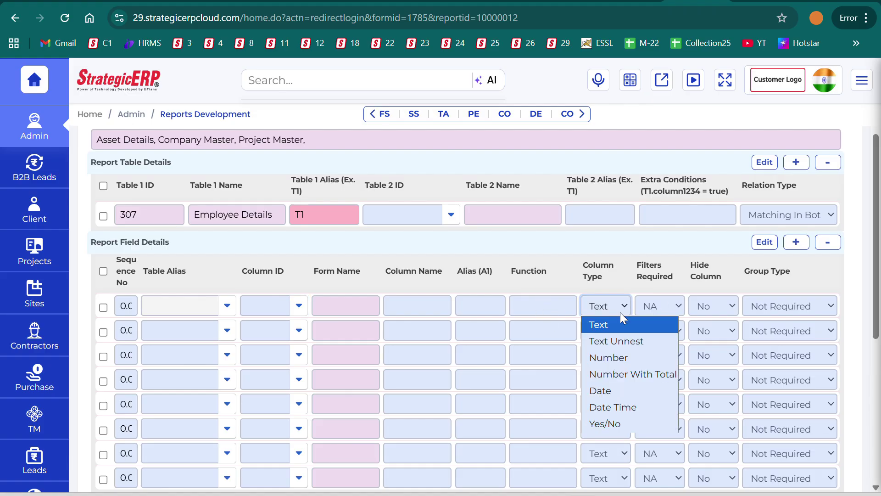
click(617, 242)
click(671, 308)
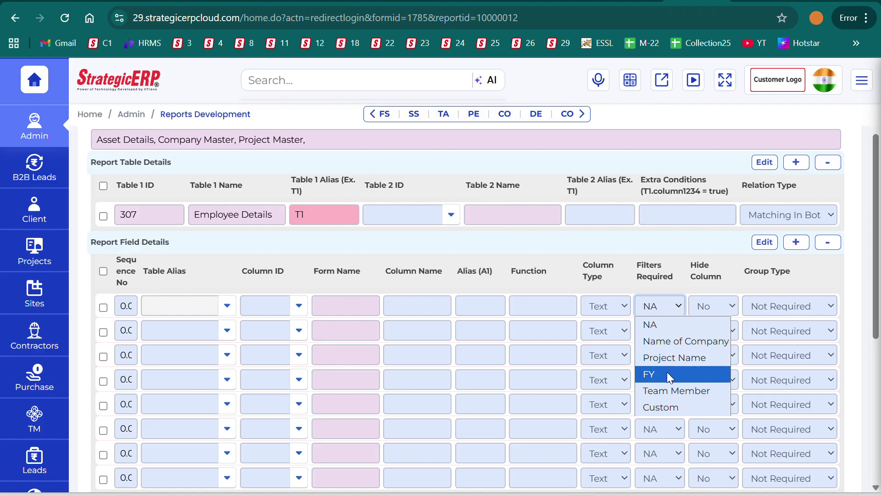
click(674, 266)
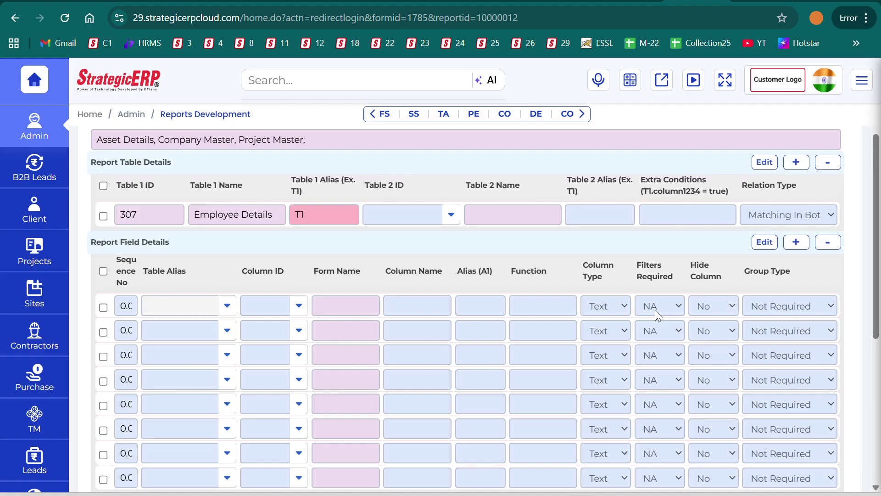
click(709, 307)
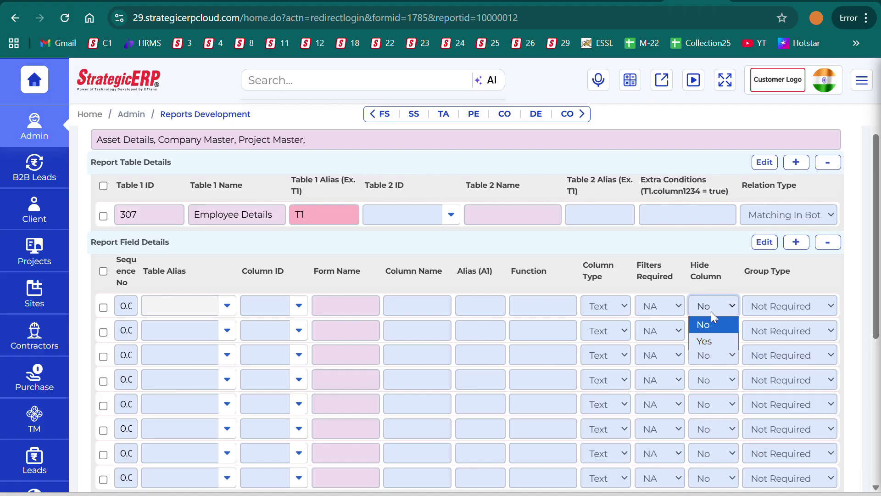
click(731, 255)
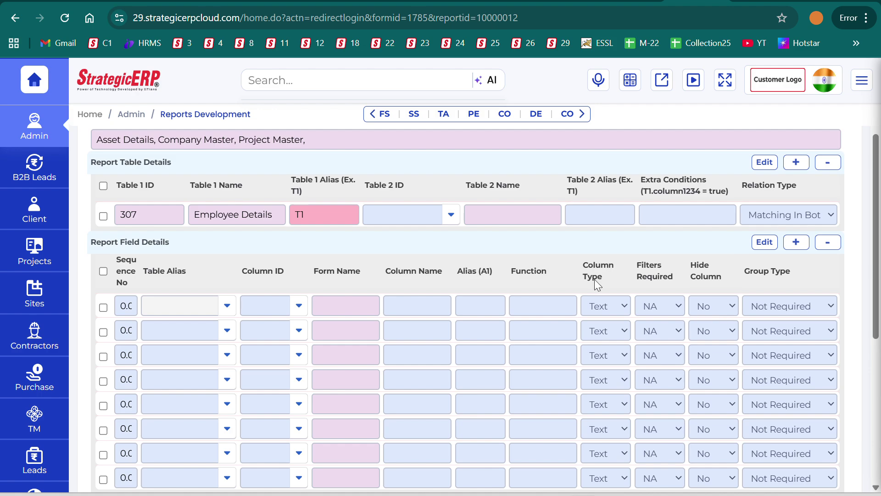
Set the sequence number of the first Report Field Details row to 1
click(130, 302)
double_click(131, 302)
text(1)
key(Tab)
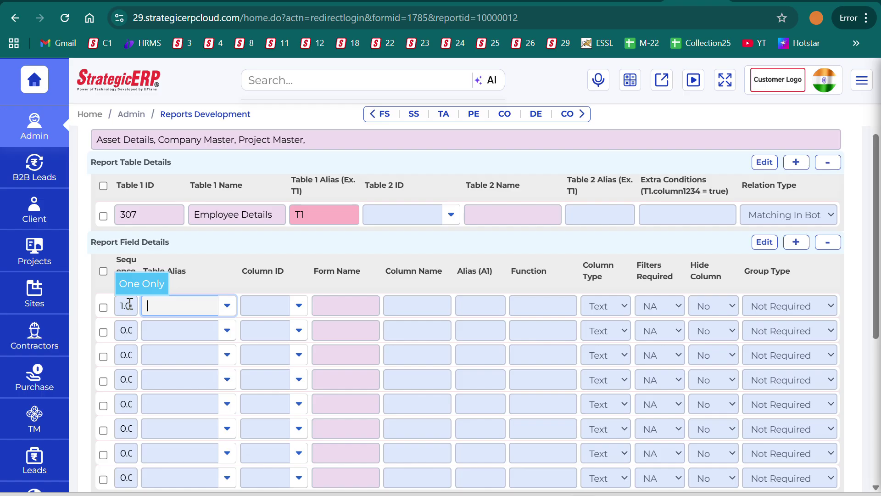
text(nam)
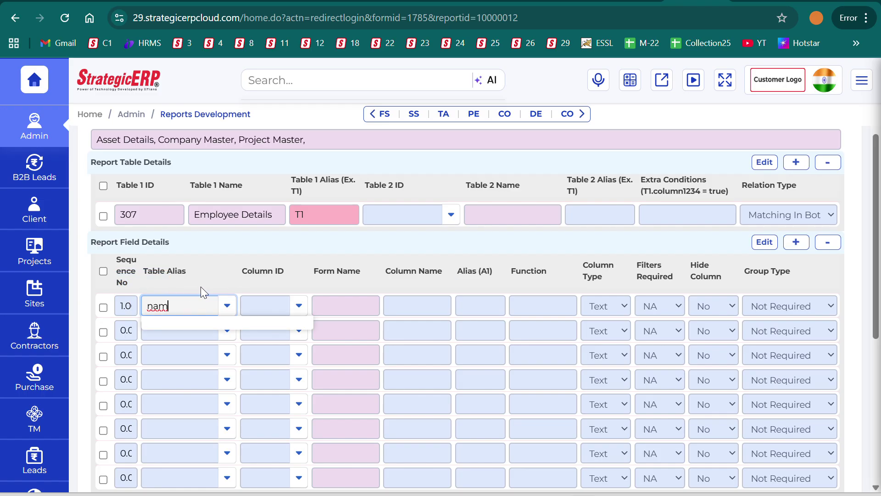
key(BackSpace)
key(BackSpace)
key(BackSpace)
text(comp)
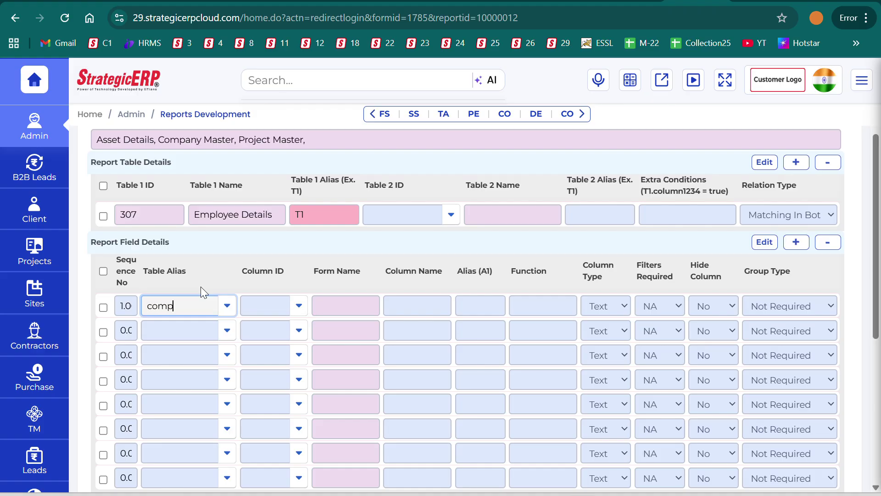
key(BackSpace)
key(BackSpace)
key(BackSpace)
key(BackSpace)
Set the first field row's table alias to T1 and its column ID to 7097, Name of Company from Employee Details
click(227, 300)
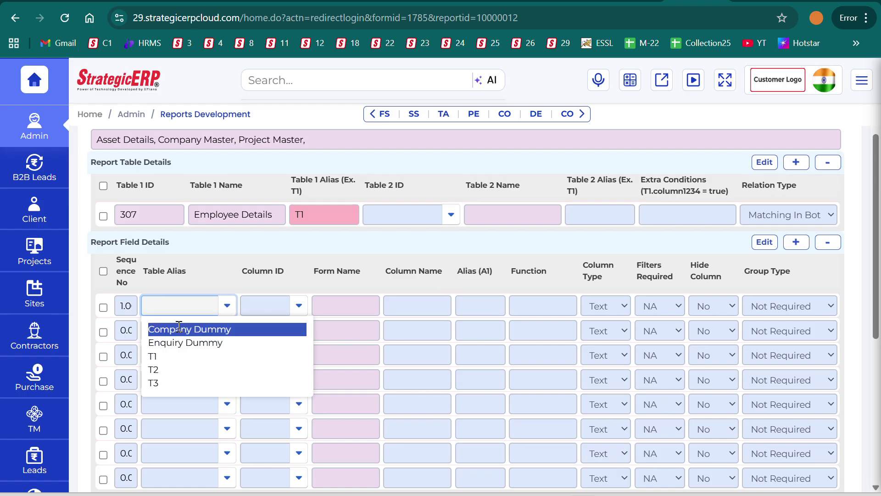
click(179, 356)
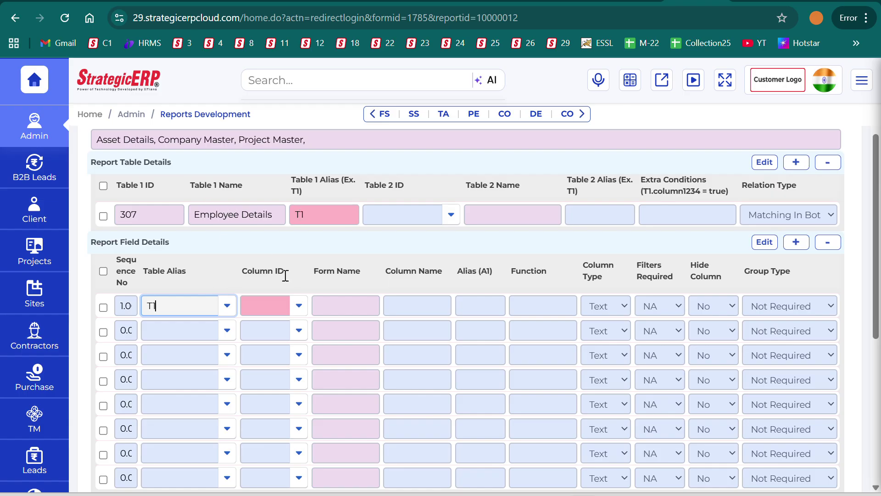
click(279, 299)
text(n)
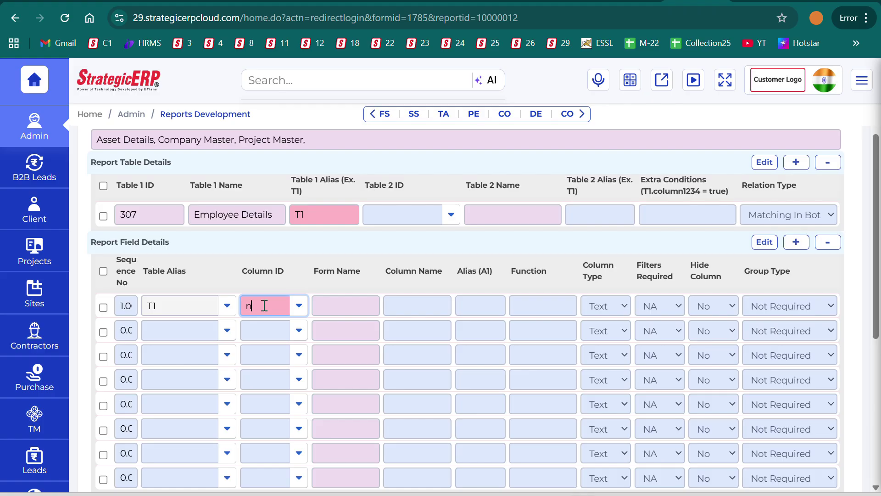
text(ame of)
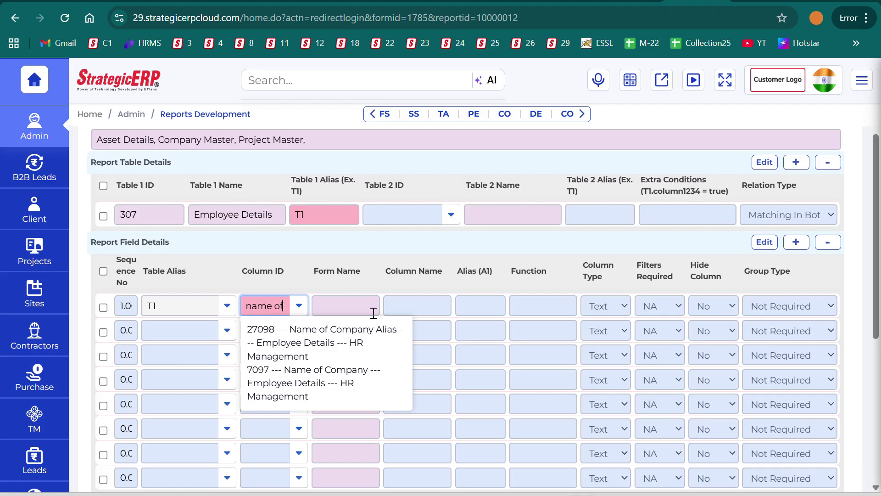
click(297, 370)
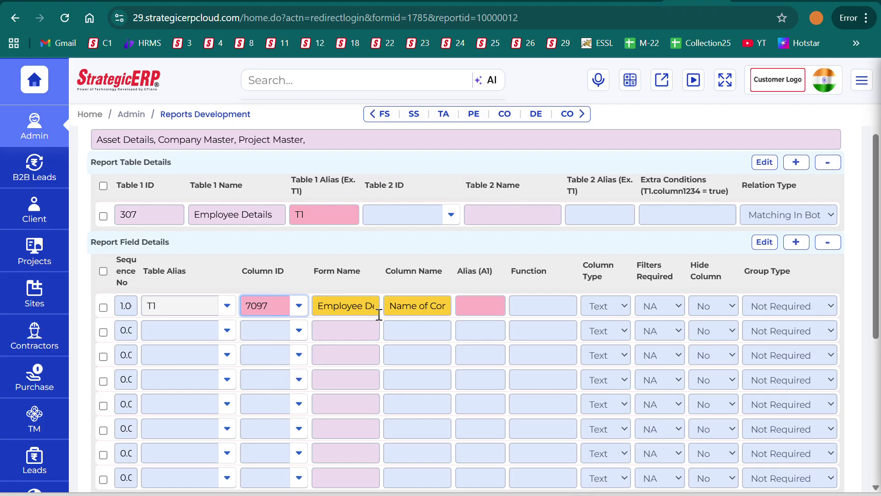
Give the Name of Company row the alias A1 and the Name of Company filter, keeping column type Text and Hide Column No
click(473, 306)
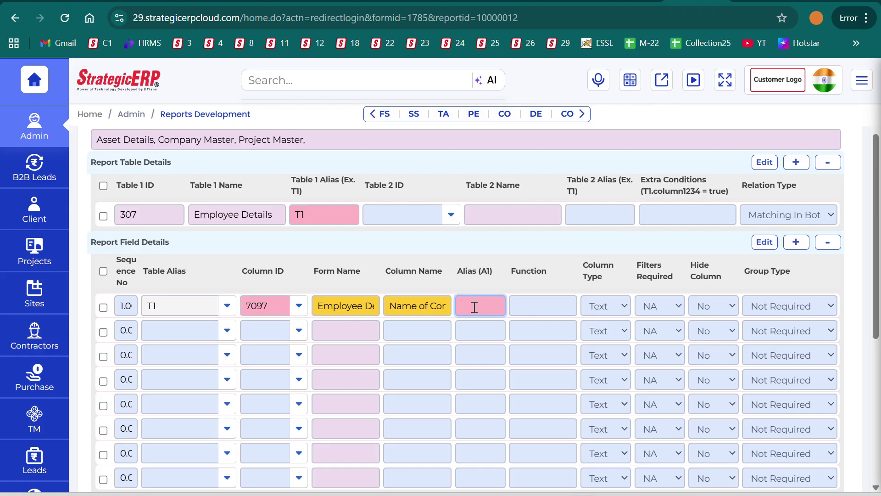
text(A1)
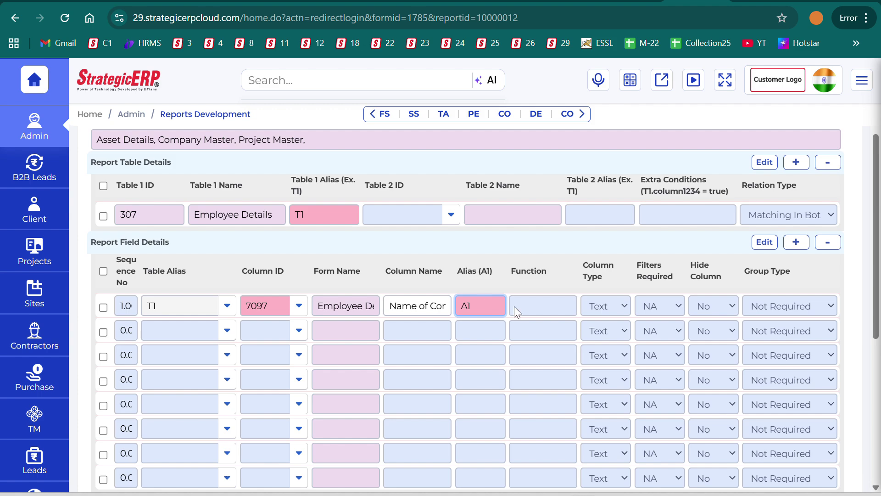
click(618, 305)
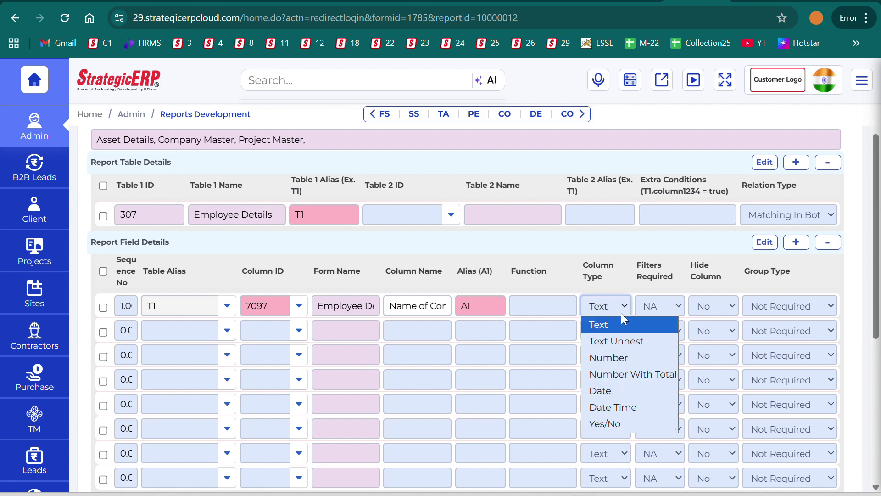
click(662, 308)
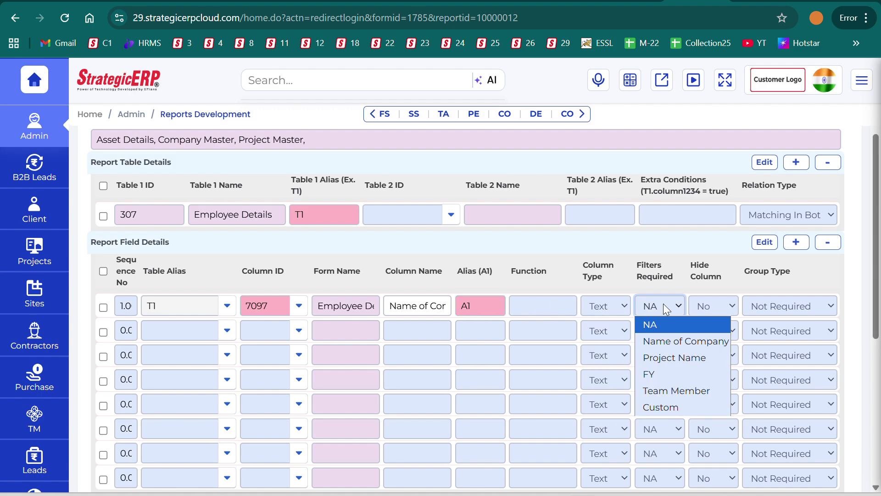
click(689, 344)
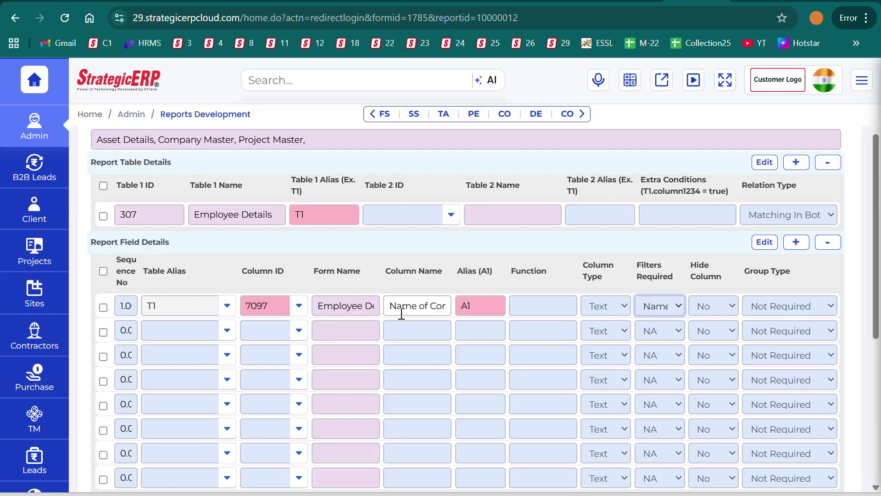
click(708, 305)
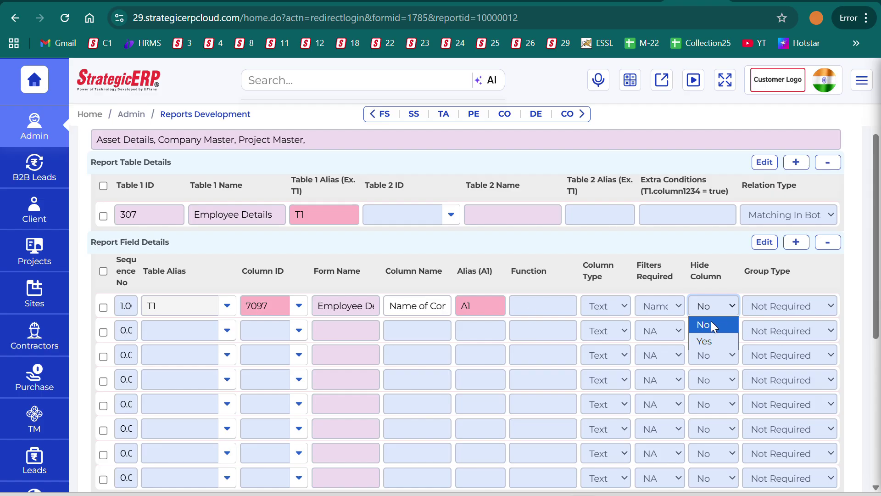
click(715, 272)
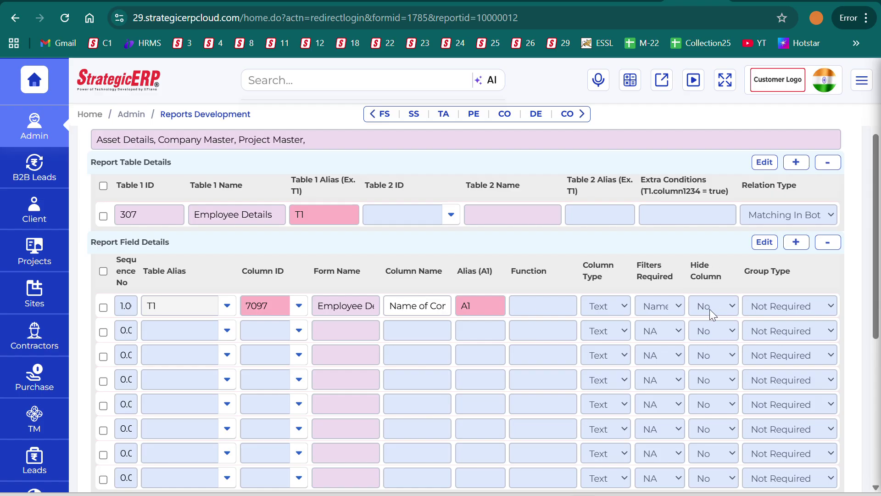
Set the second field row's table alias to T1 and its column ID to 7108, Project Name from Employee Details
click(191, 330)
text(t)
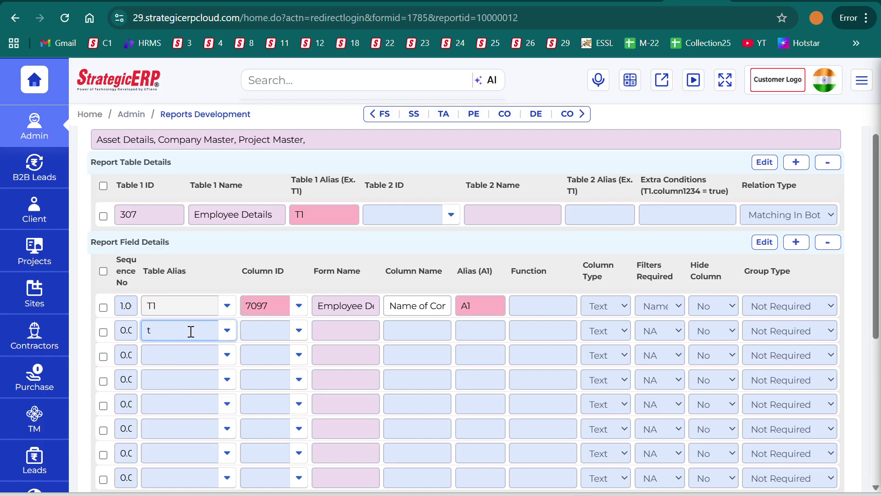
click(177, 353)
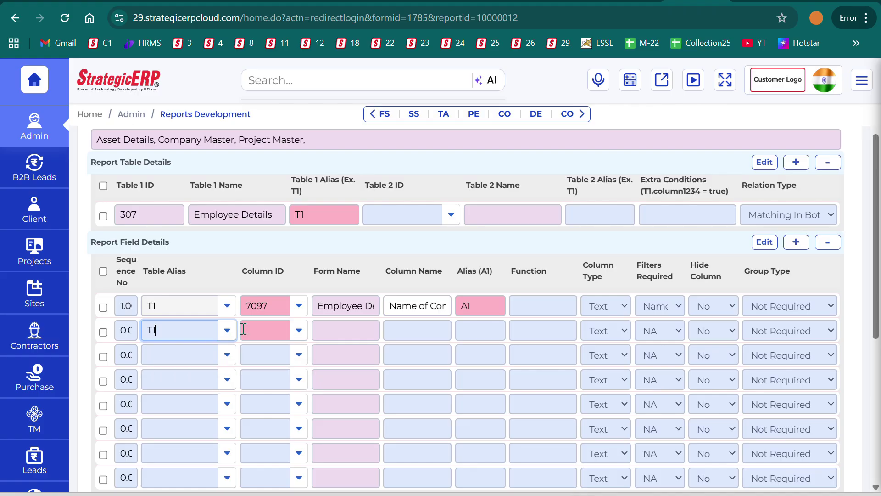
text(pro)
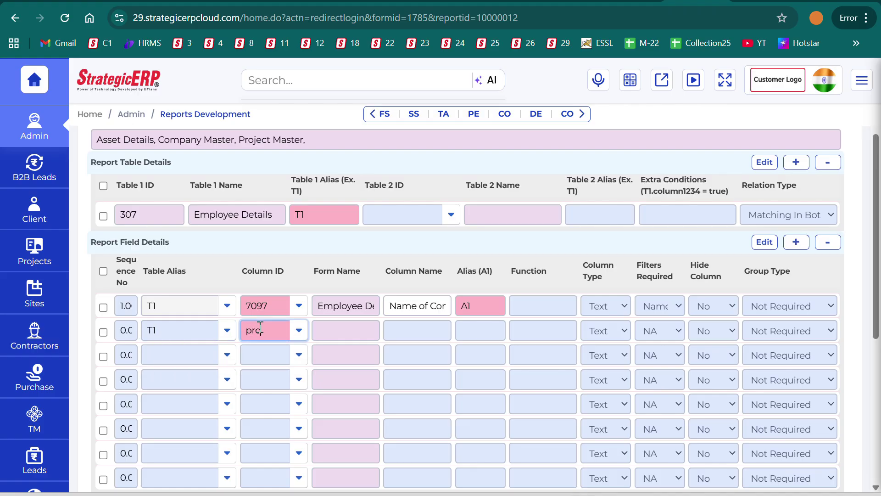
text(j)
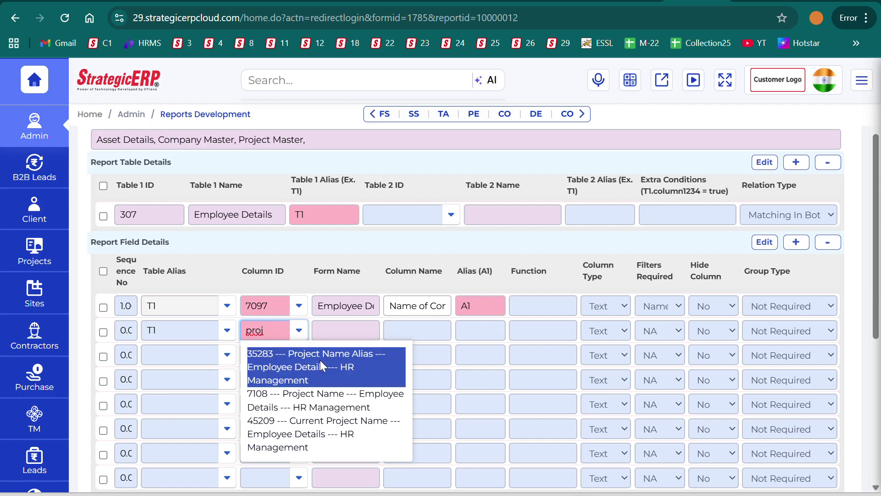
click(327, 404)
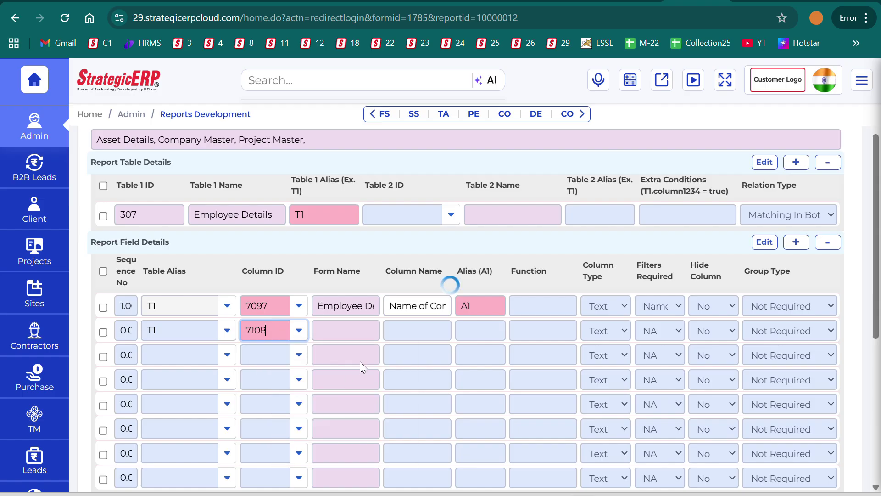
Give the second field row the alias A2 and the Project Name filter, keeping its column type Text
click(478, 336)
text(A2)
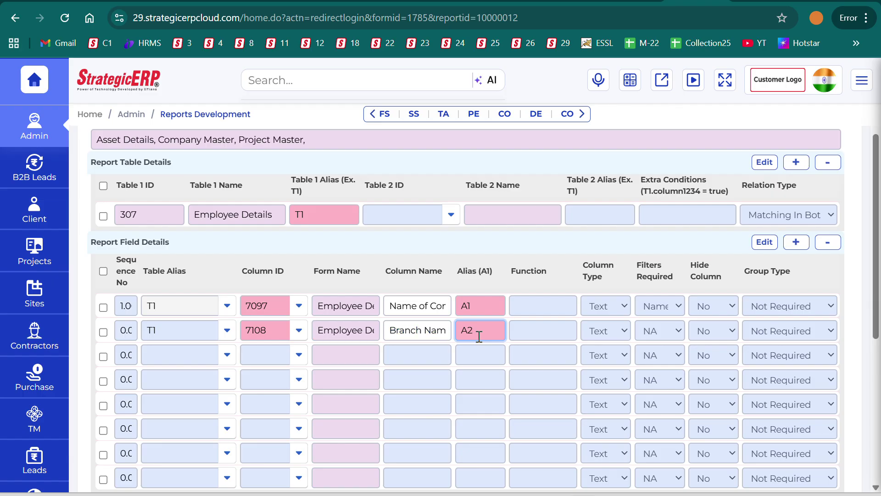
click(609, 332)
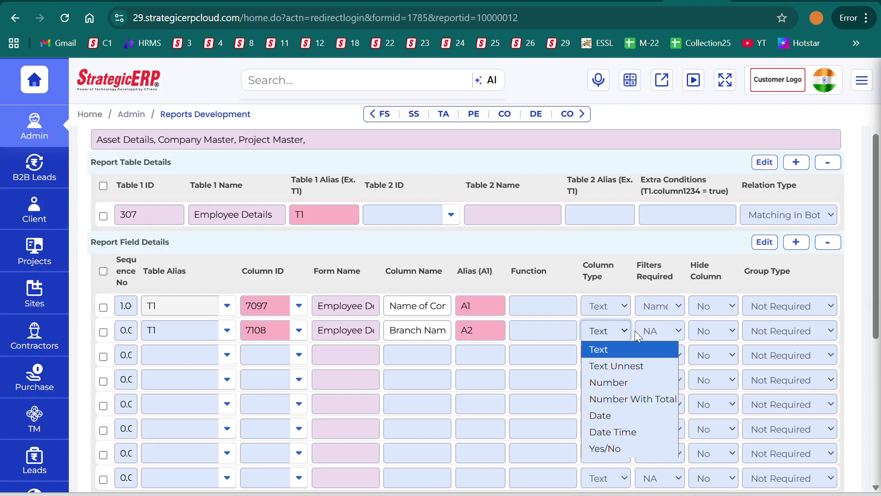
click(652, 332)
click(652, 331)
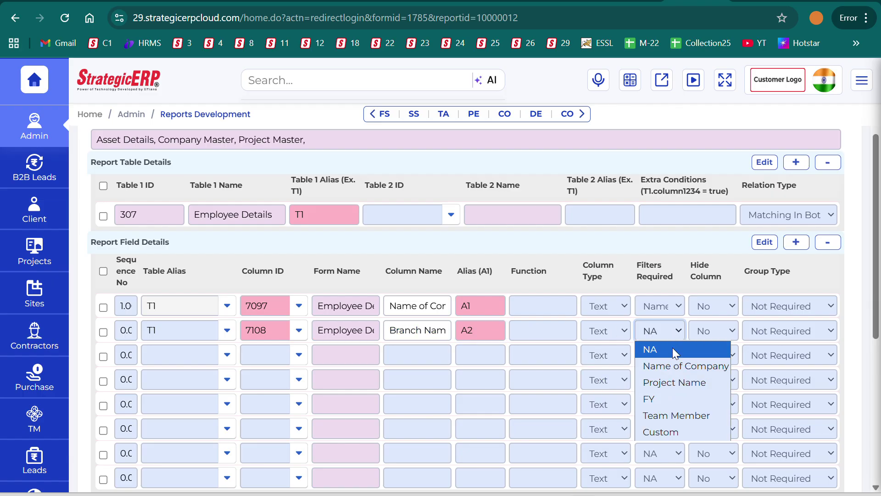
click(674, 381)
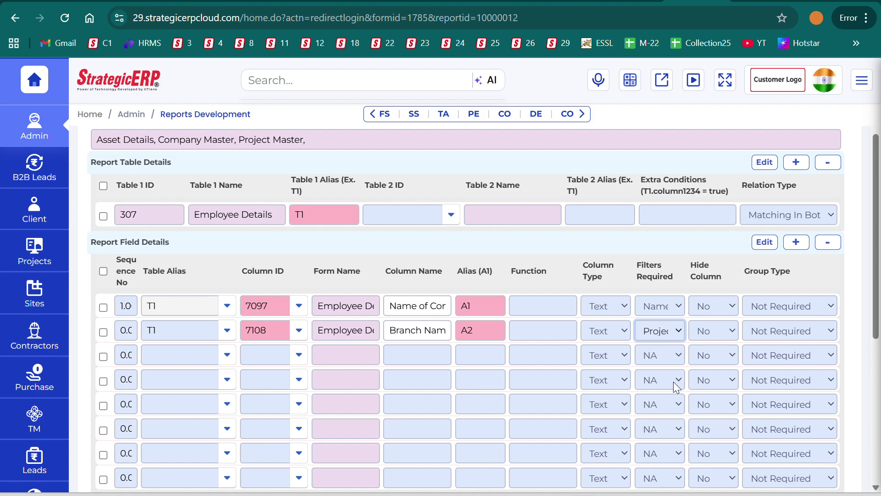
Set the third field row's table alias to T1 and its column ID to 2911, Joined Date from Employee Details
click(172, 358)
text(dat)
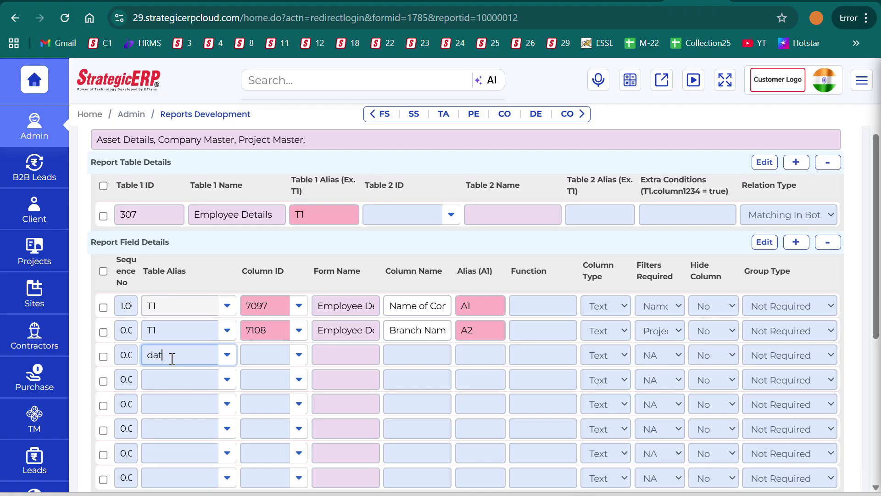
key(BackSpace)
key(BackSpace)
key(BackSpace)
text(t)
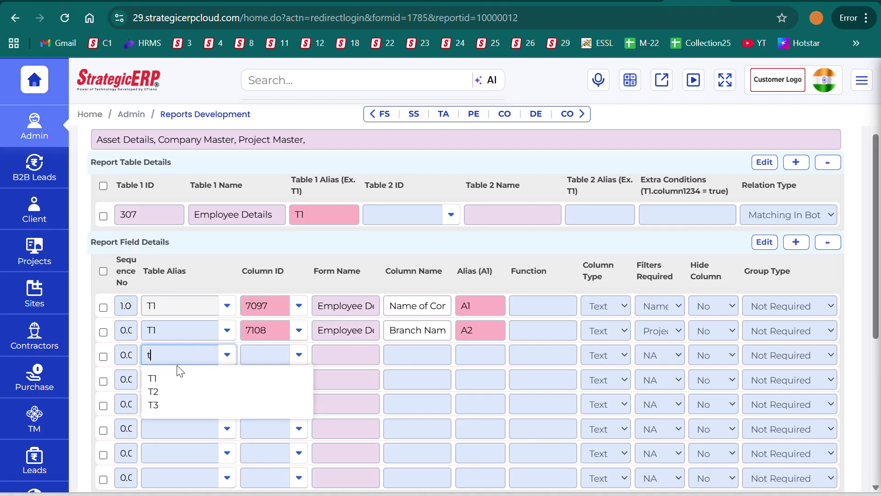
click(170, 377)
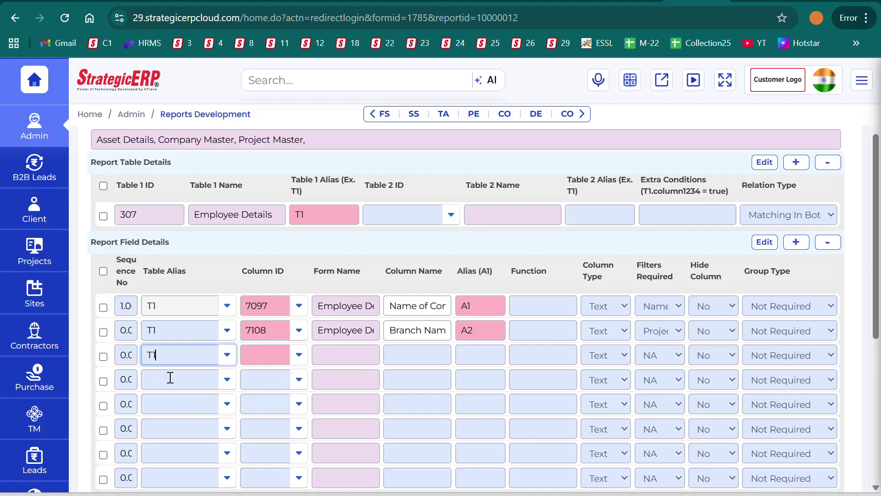
click(247, 355)
text(dat)
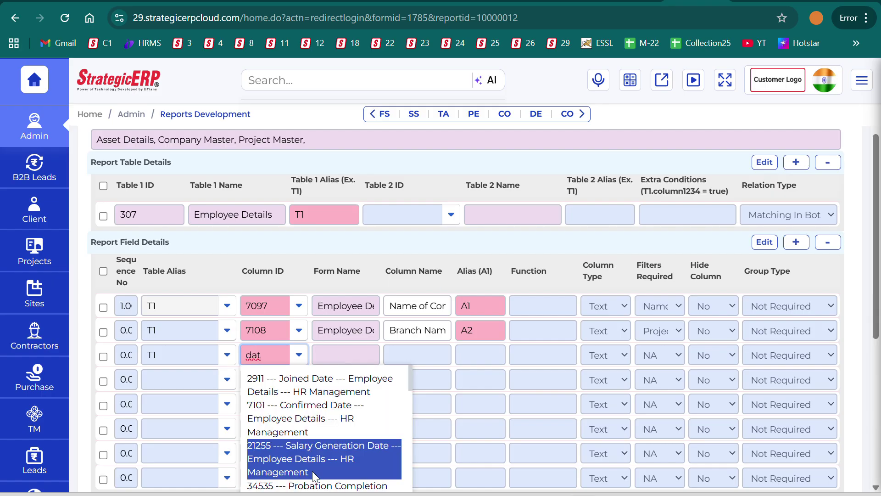
click(312, 387)
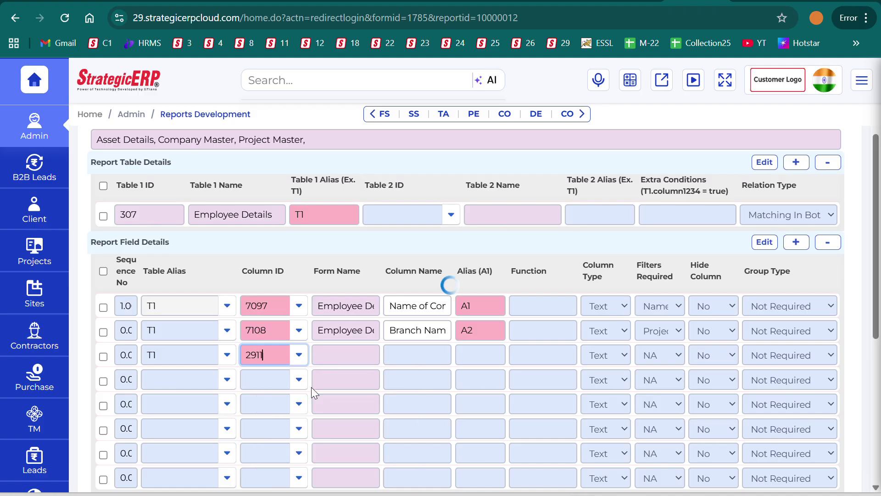
Give the Date of Joining row the alias A3, the FY filter and the column type Date
click(481, 354)
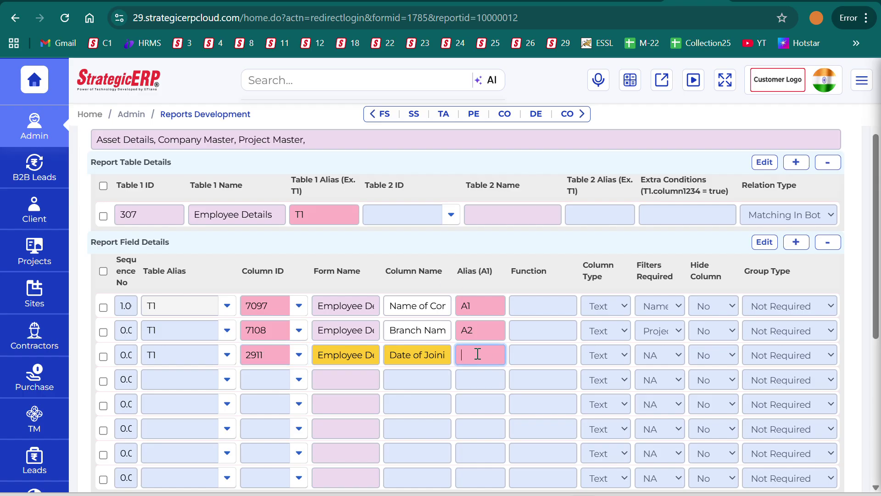
text(A3)
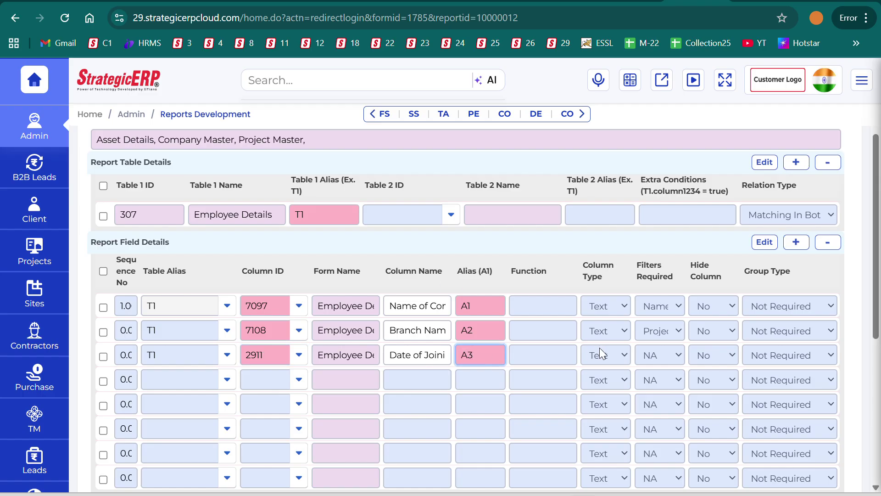
click(657, 353)
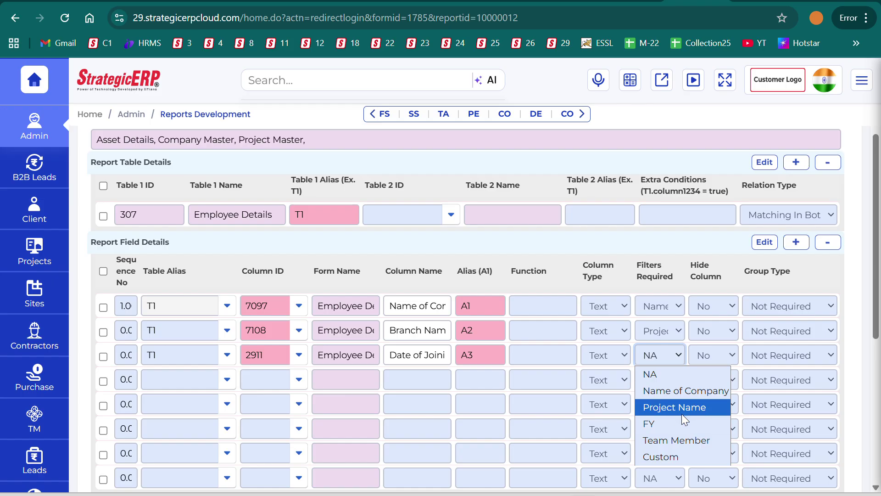
click(673, 422)
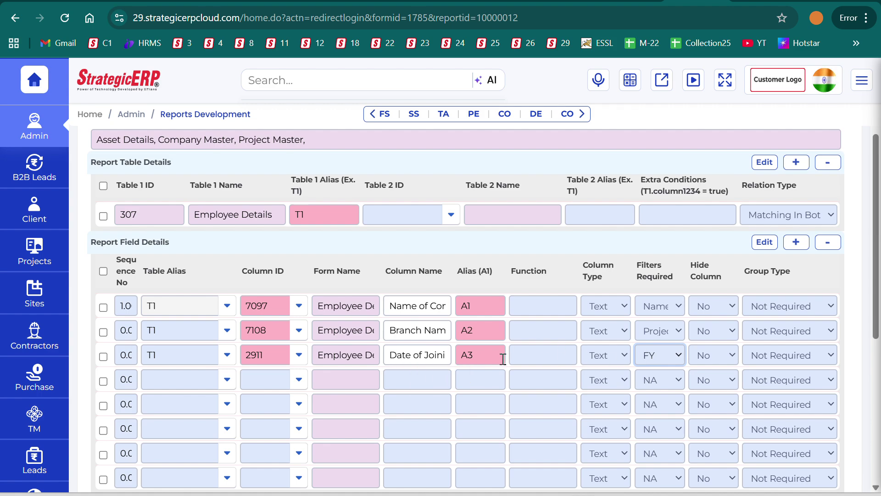
click(356, 356)
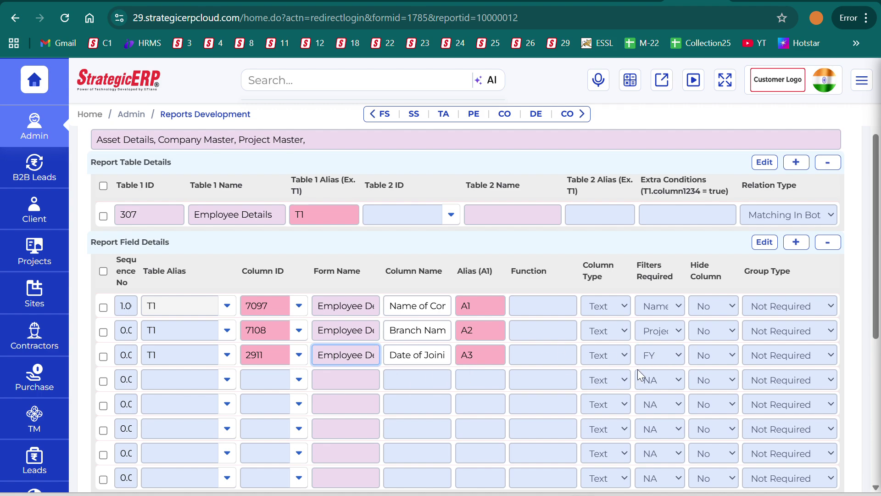
click(618, 358)
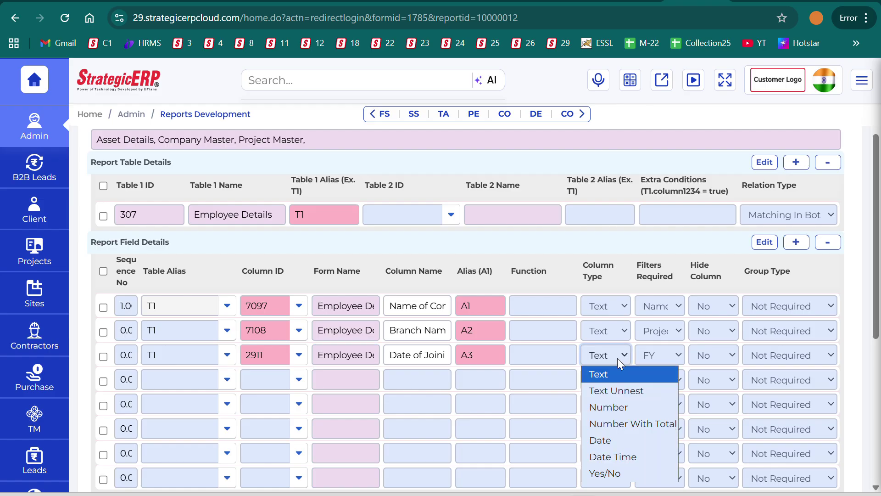
click(617, 440)
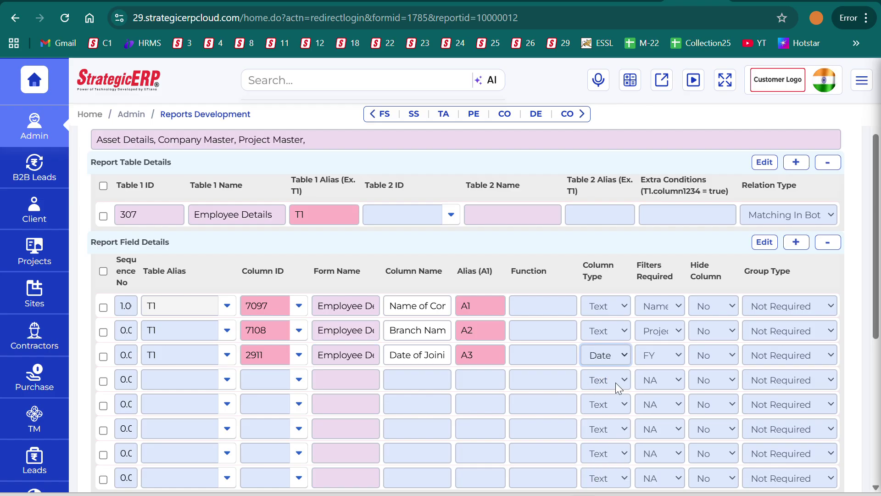
Fill the fourth field row with table alias T1, column ID 7100 for Employee Name, and alias A4
click(156, 383)
text(t)
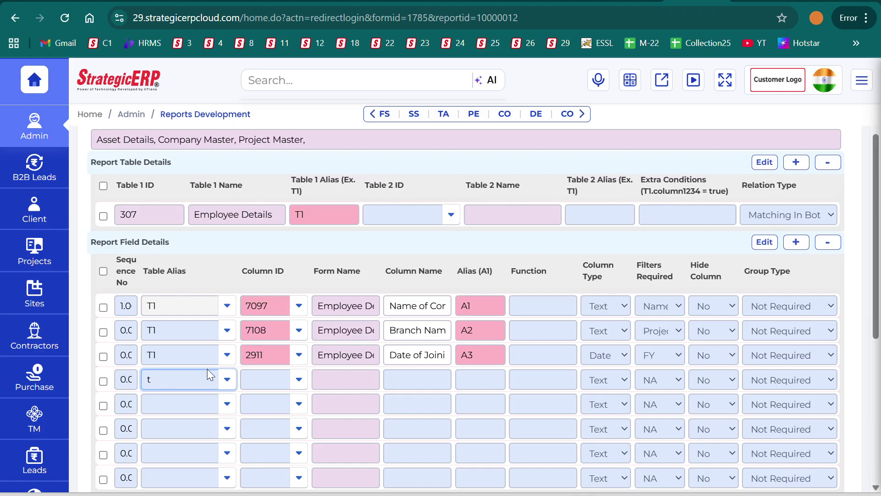
click(191, 399)
click(266, 375)
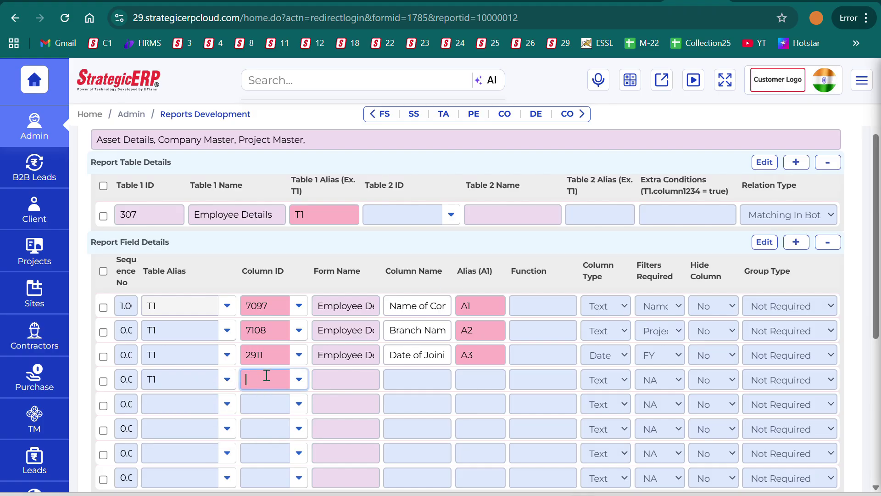
text(empl)
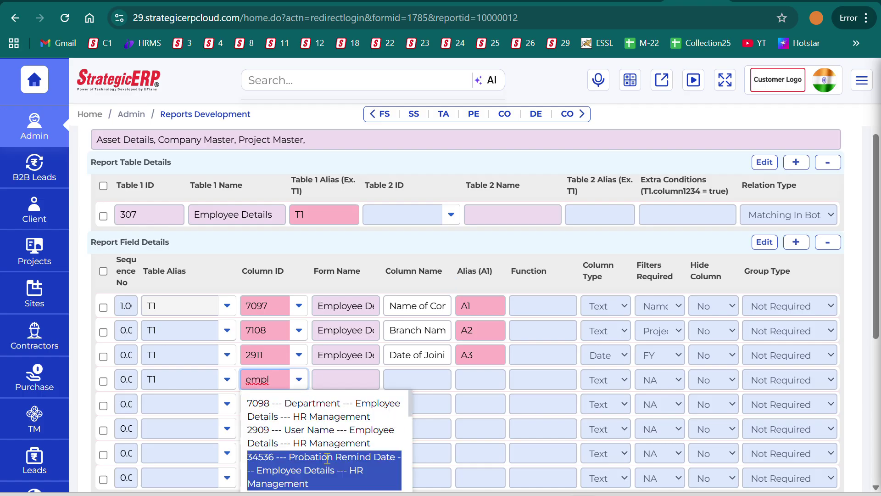
scroll(326, 454, down, 2)
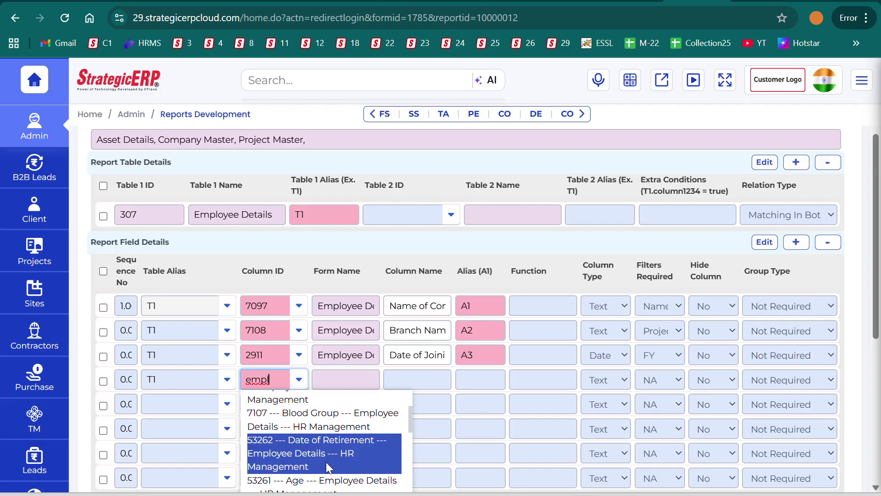
text(oyee)
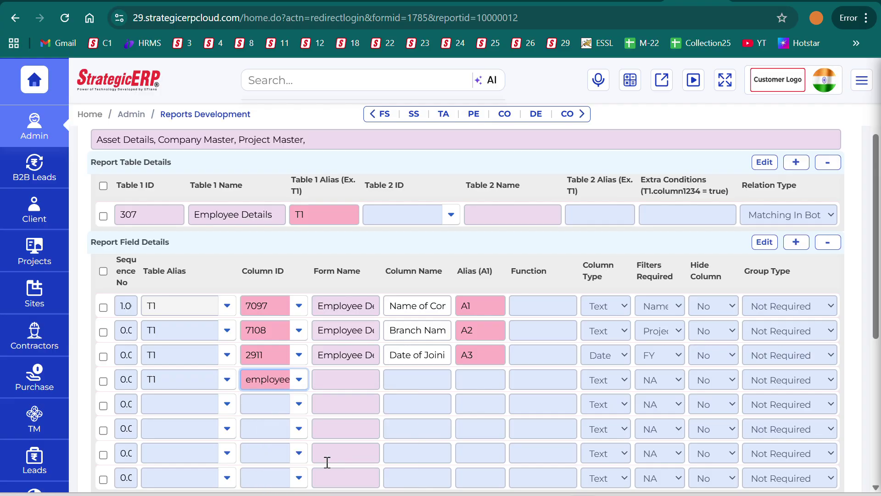
click(303, 425)
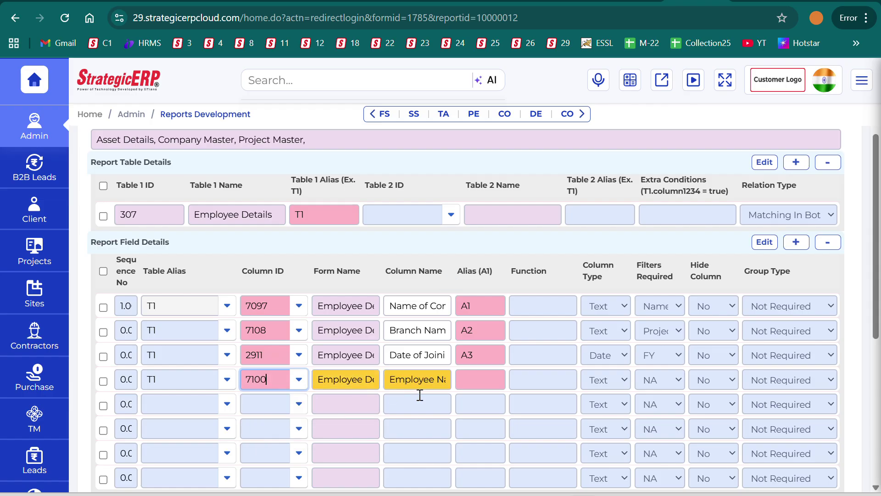
click(481, 387)
text(A4)
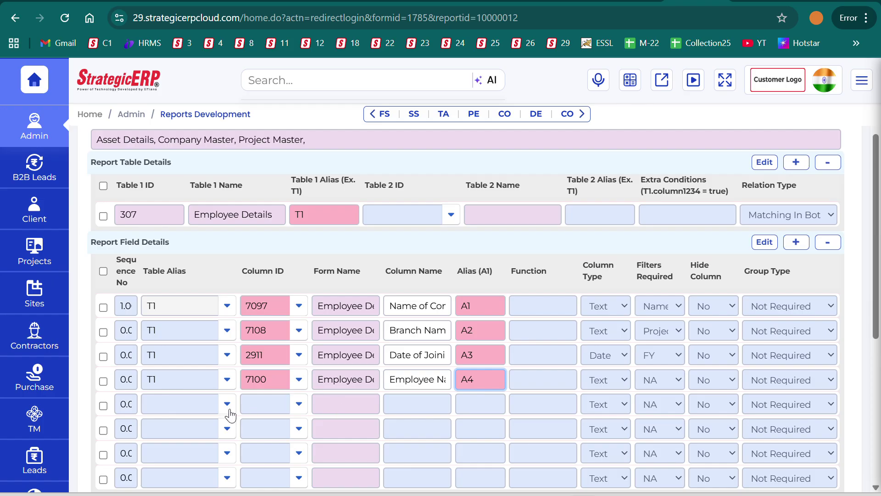
Fill the fifth field row with table alias T1, column ID 7099 for Employee Code, and alias A5
click(193, 406)
text(t1)
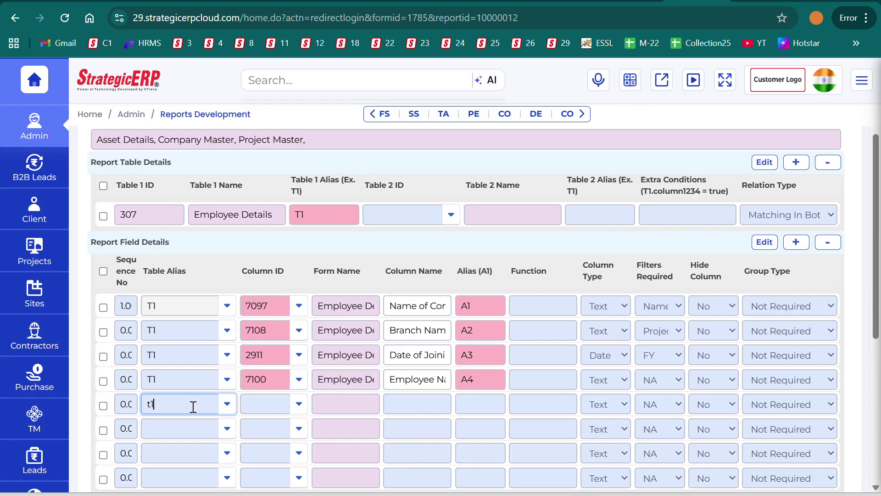
click(180, 424)
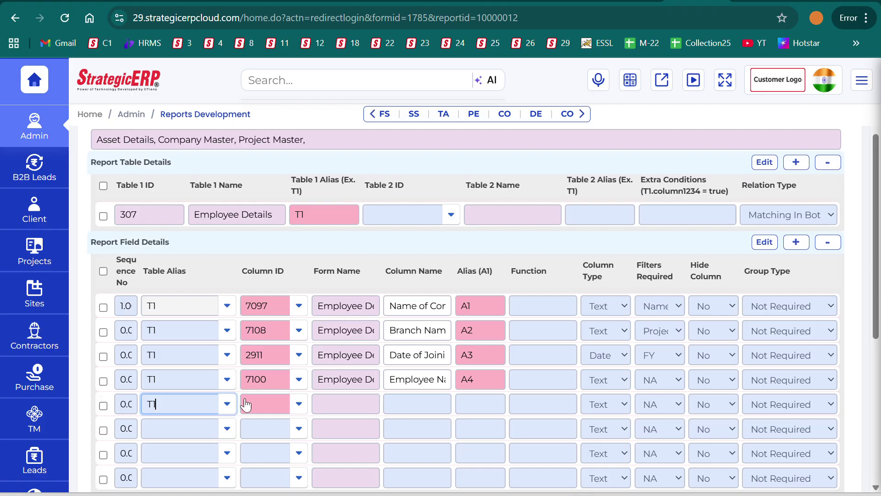
text(code)
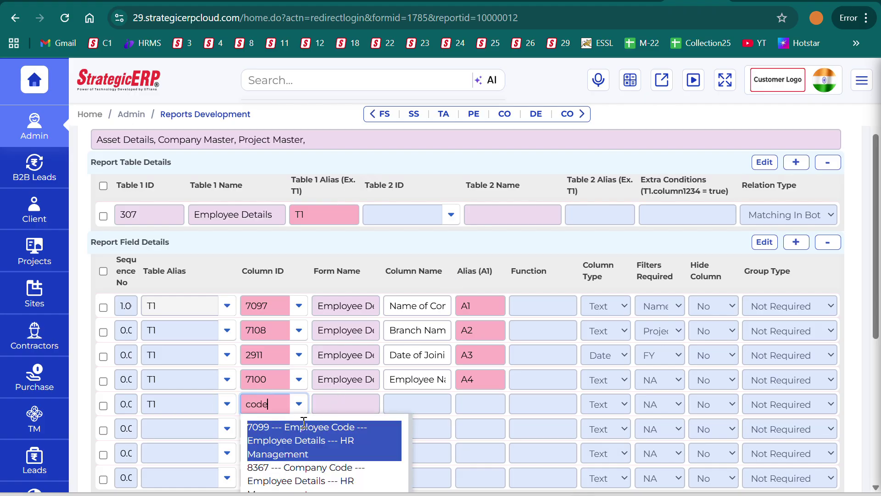
click(301, 445)
click(475, 409)
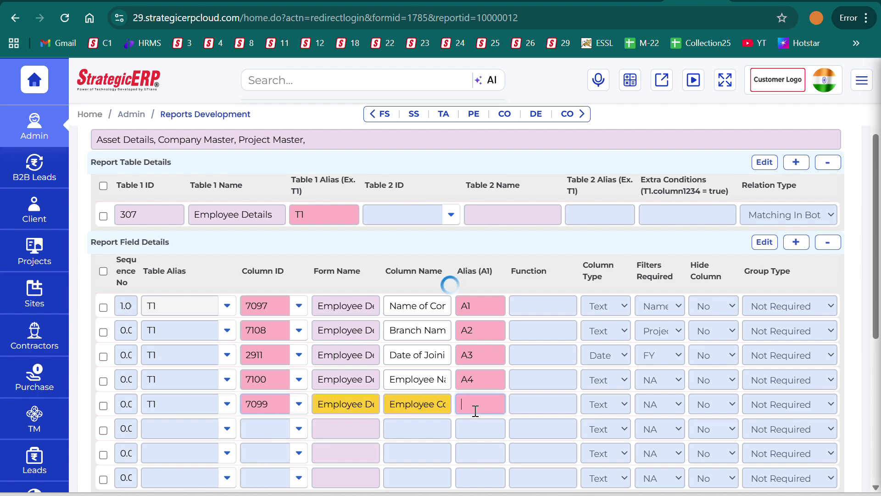
text(A5)
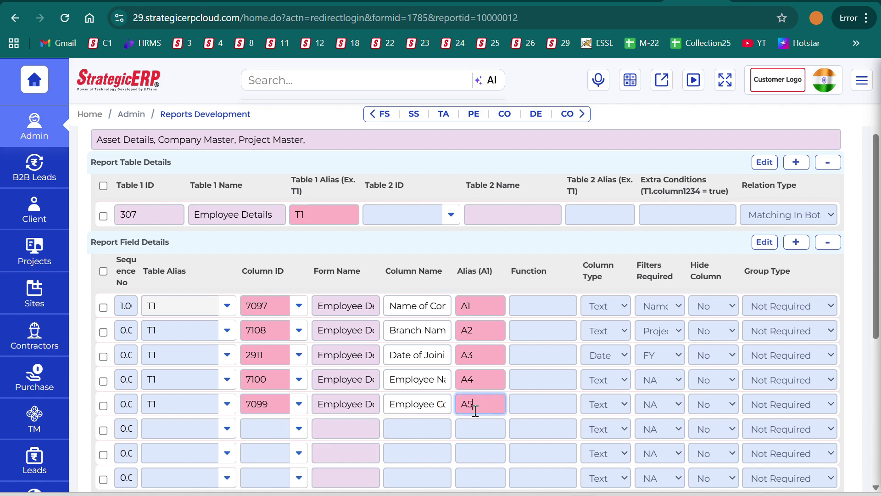
Fill the sixth field row with table alias T1, column ID 8356 for Basic, and alias A6
click(178, 427)
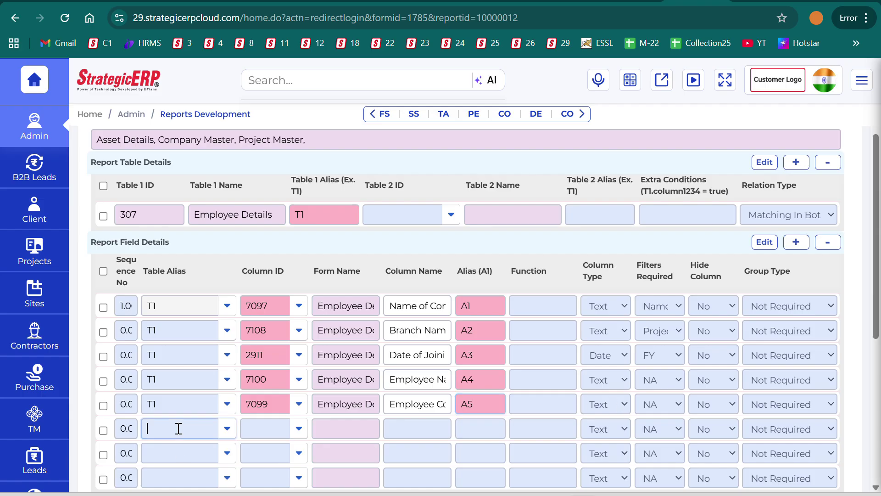
text(t1)
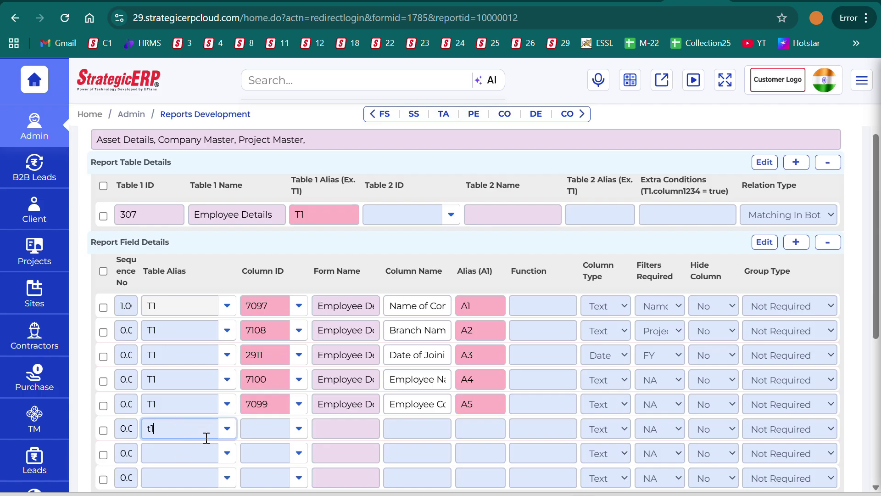
click(179, 450)
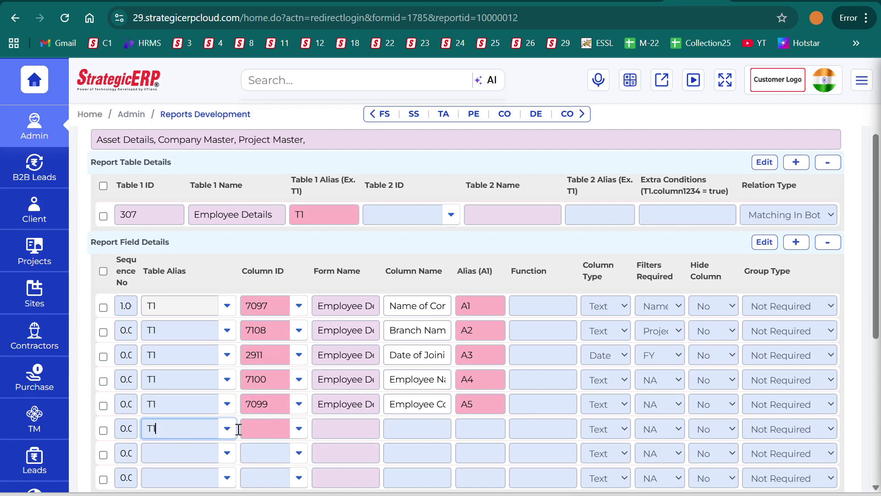
click(274, 428)
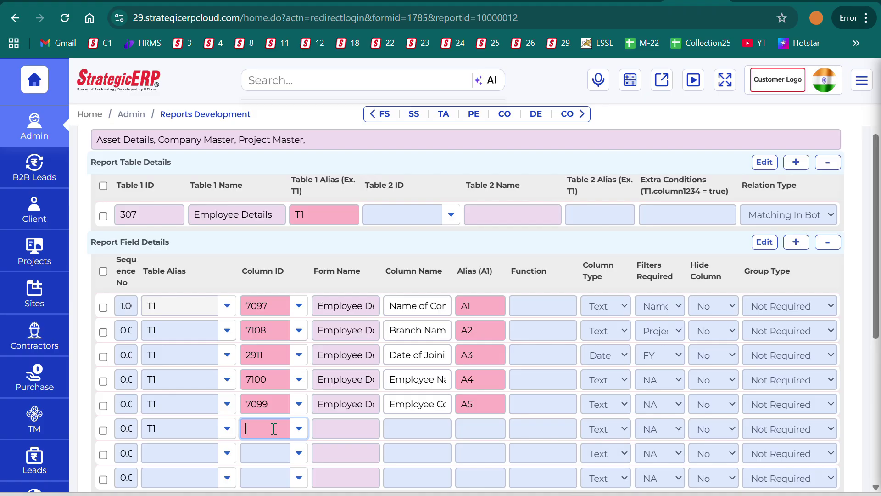
text(bas)
click(278, 454)
click(474, 428)
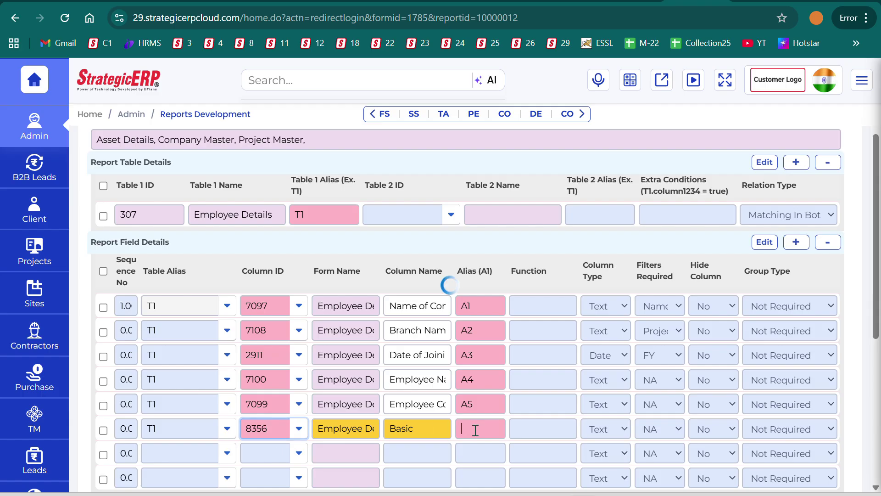
text(A6)
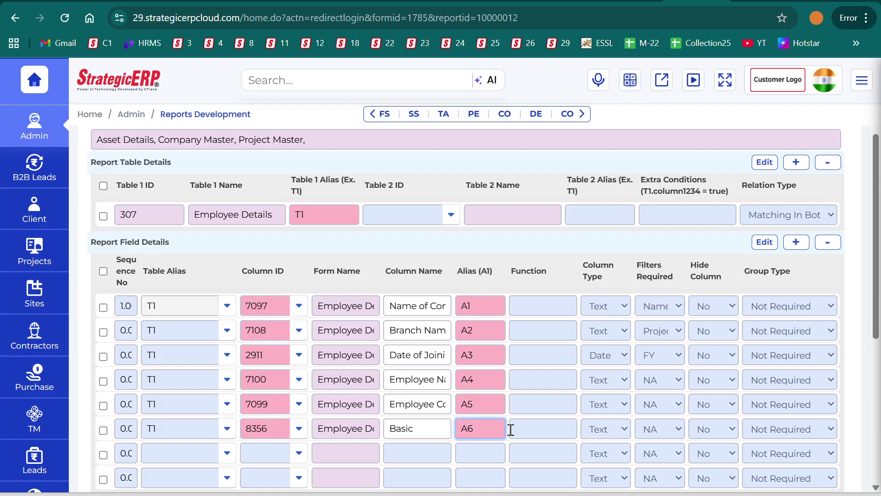
Set the Basic row's column type to Number With Total
click(599, 431)
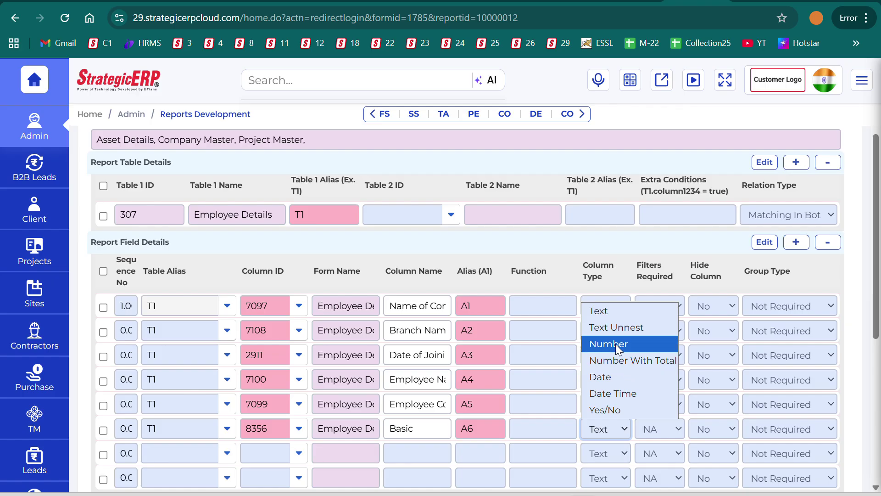
click(615, 343)
click(607, 437)
click(629, 361)
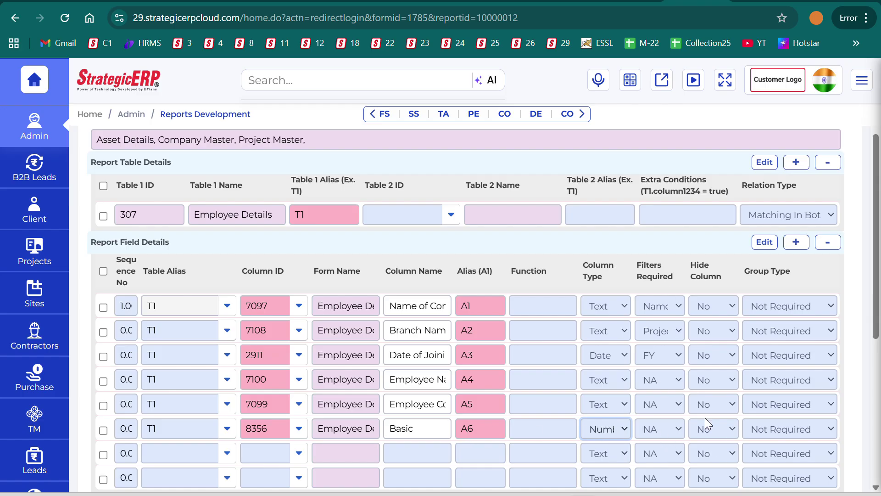
Fill the seventh field row with table alias T1 and column ID 8357 for HRA from Employee Details
scroll(451, 438, down, 3)
scroll(413, 454, up, 1)
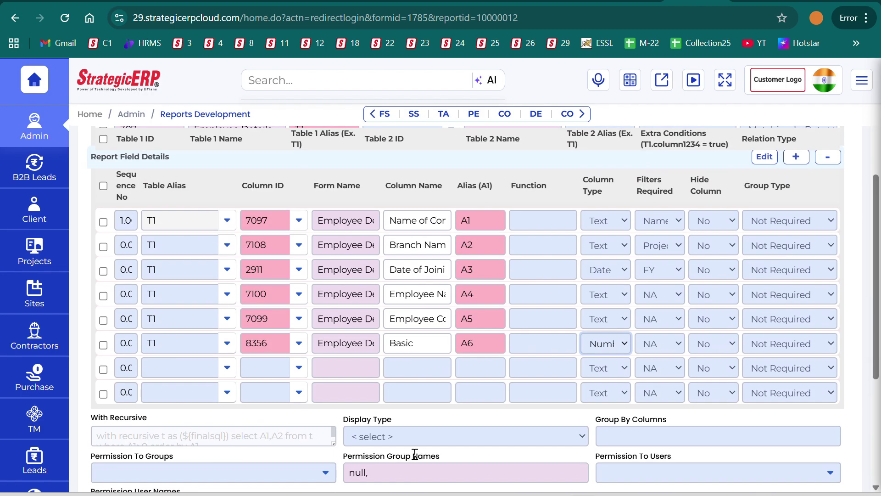
click(158, 366)
text(t)
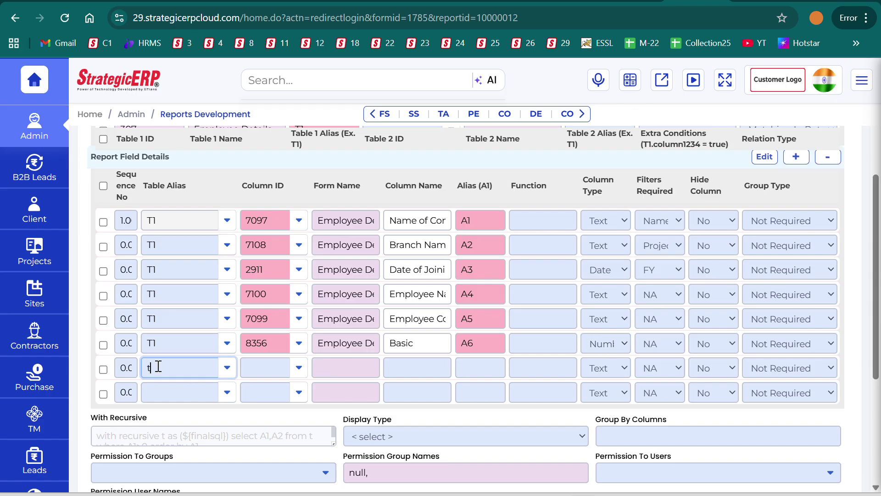
text(1)
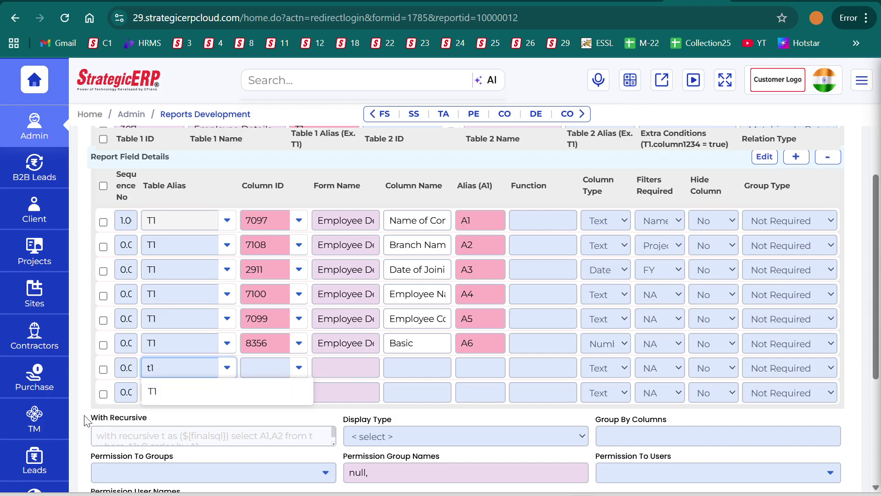
click(178, 393)
click(267, 370)
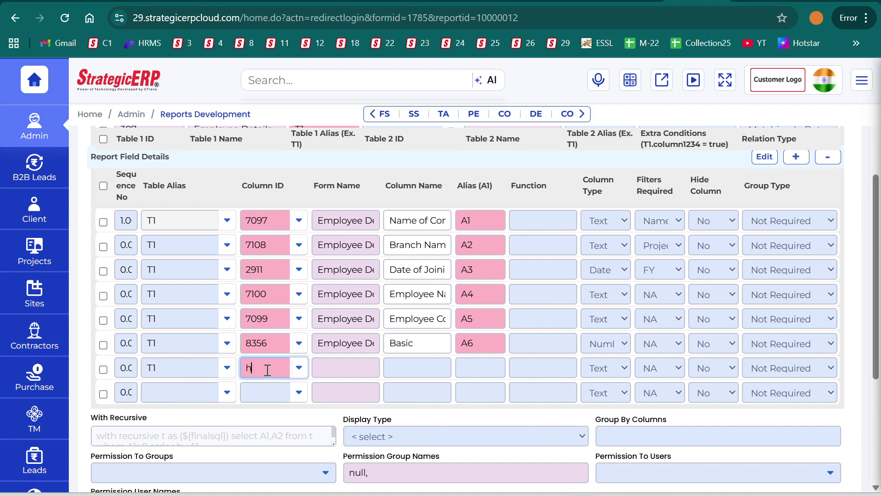
text(ra)
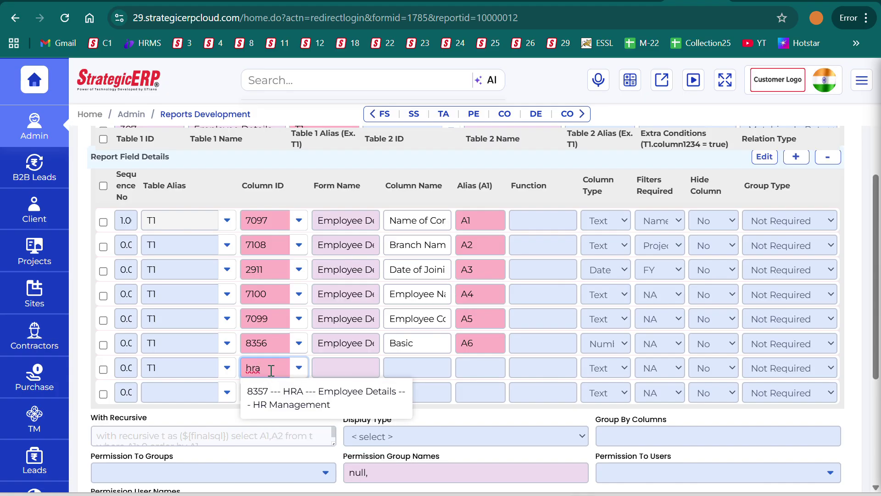
click(295, 398)
Give the House Rent Allowance row the alias A7 and the column type Number With Total
click(484, 369)
text(A)
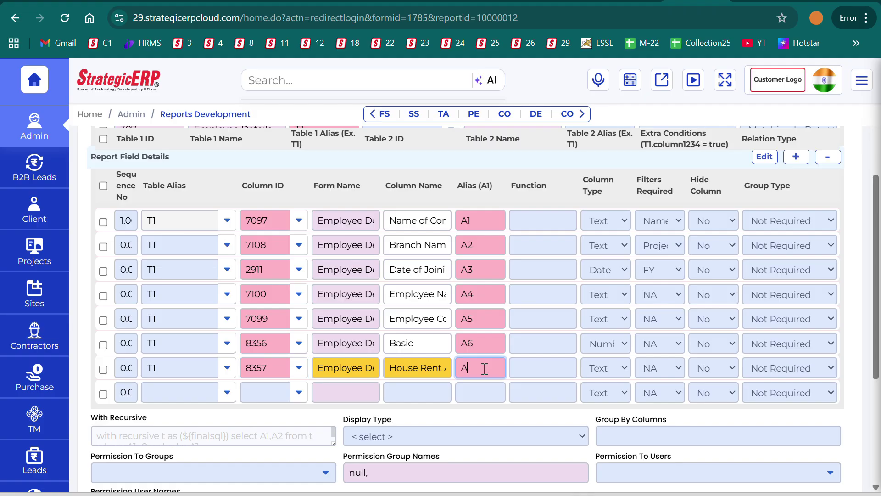
text(7)
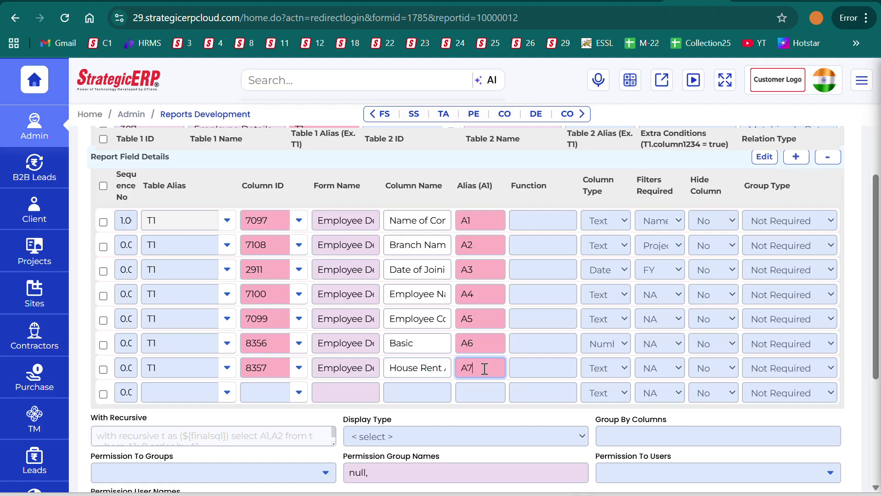
click(619, 368)
click(626, 299)
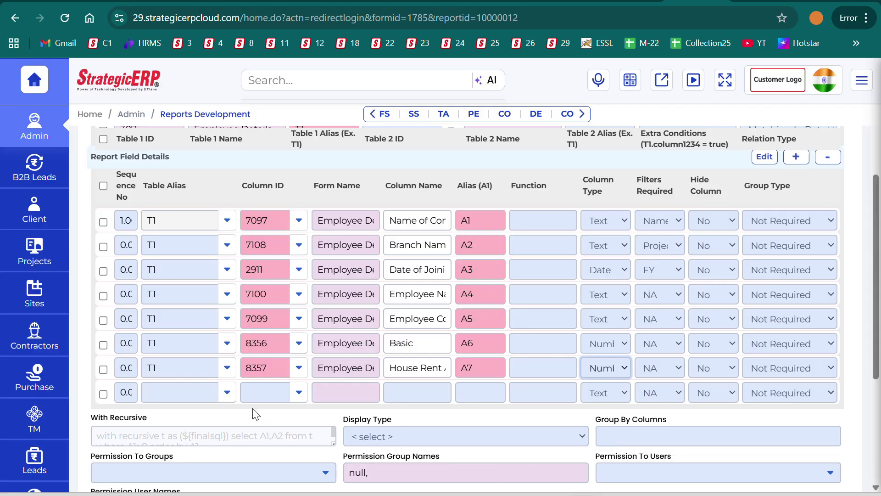
Fill the eighth field row with table alias T1 and column ID 19914 for Deduct PF
click(198, 390)
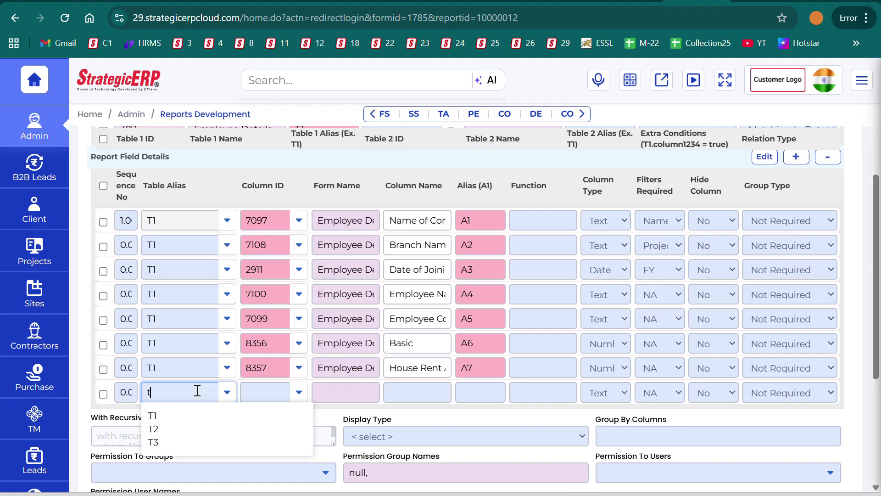
click(189, 415)
click(267, 390)
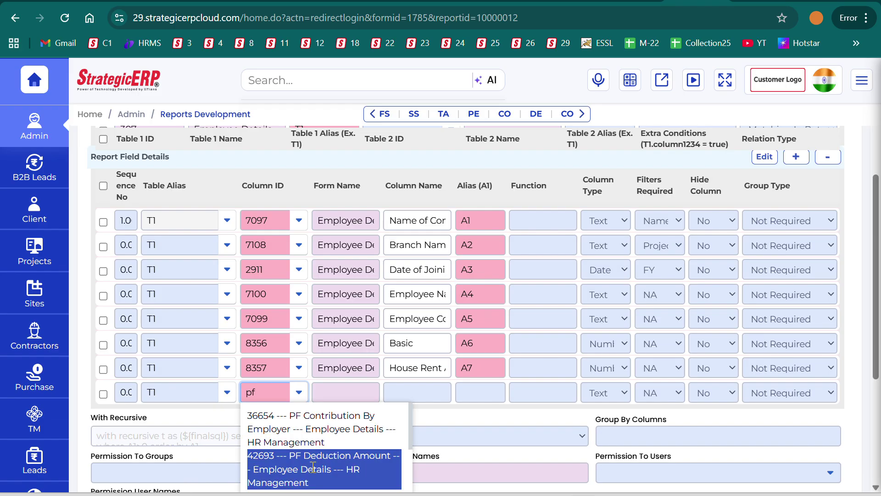
scroll(319, 436, down, 1)
click(323, 441)
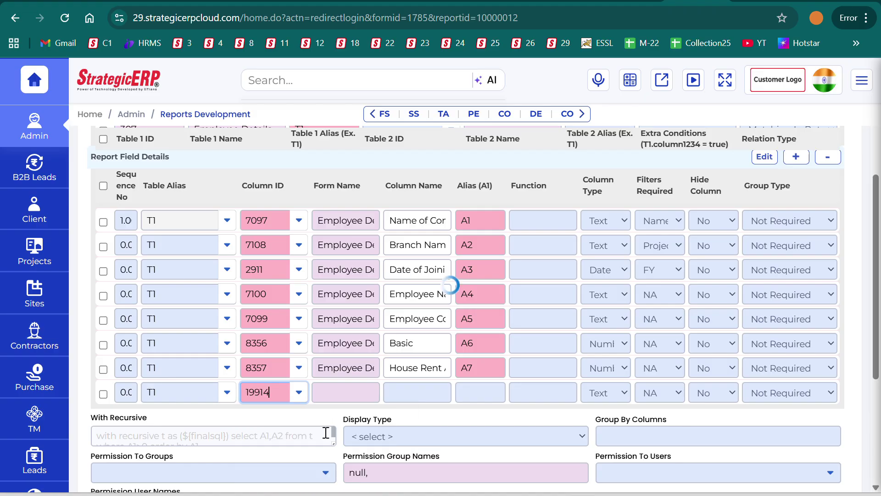
Give the Deduct PF row the alias A8 and keep its column type as Text
click(488, 393)
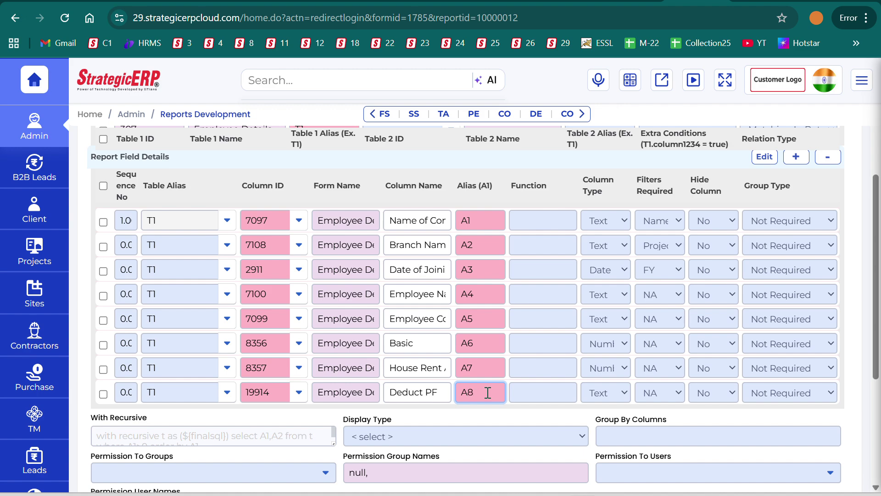
click(613, 393)
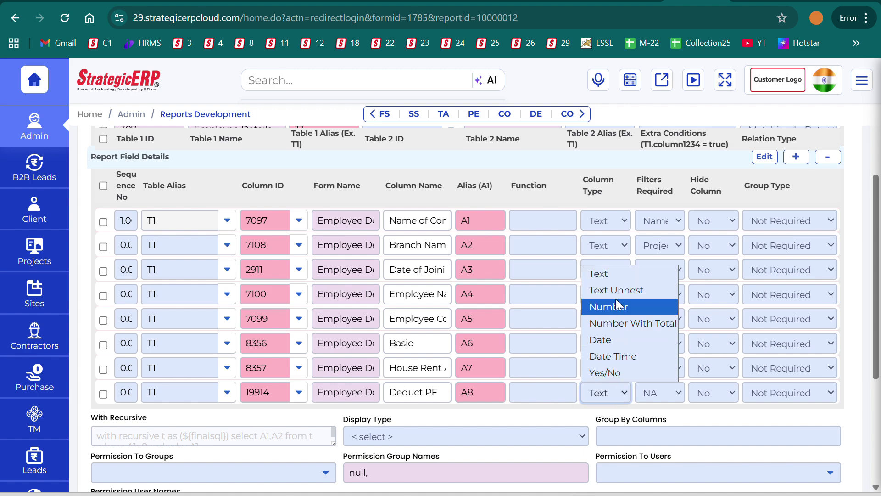
click(610, 277)
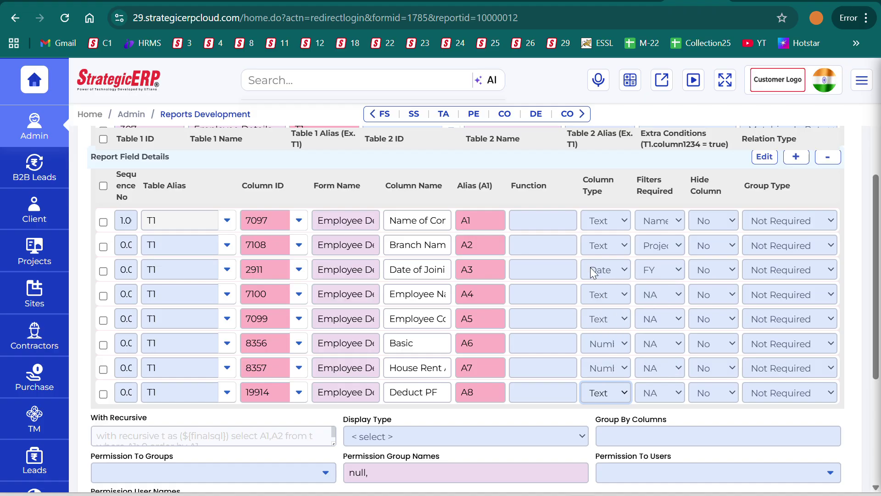
Grant report permission to the groups HR Management Approval (50) and HR Management Draft (49)
scroll(542, 191, down, 5)
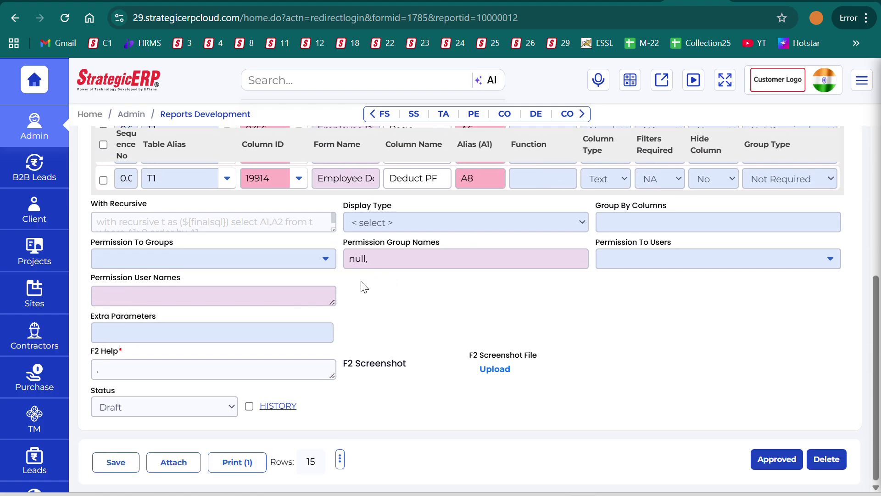
scroll(172, 310, up, 1)
click(140, 306)
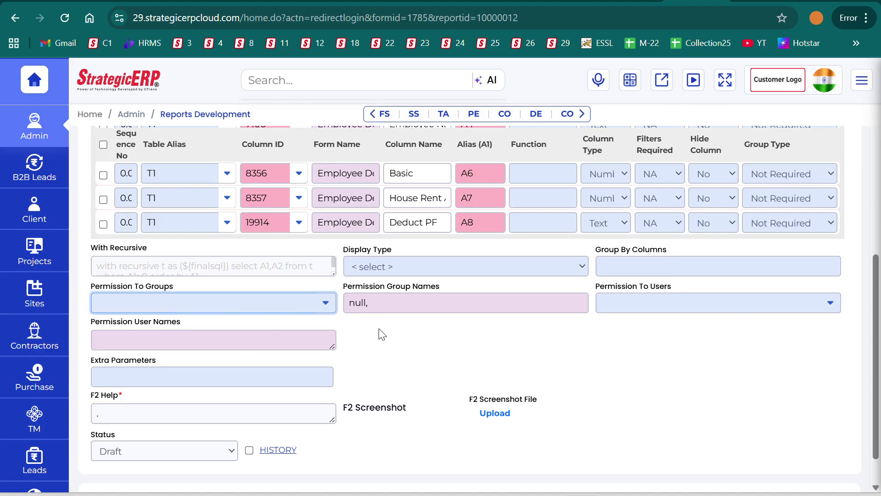
scroll(362, 330, up, 1)
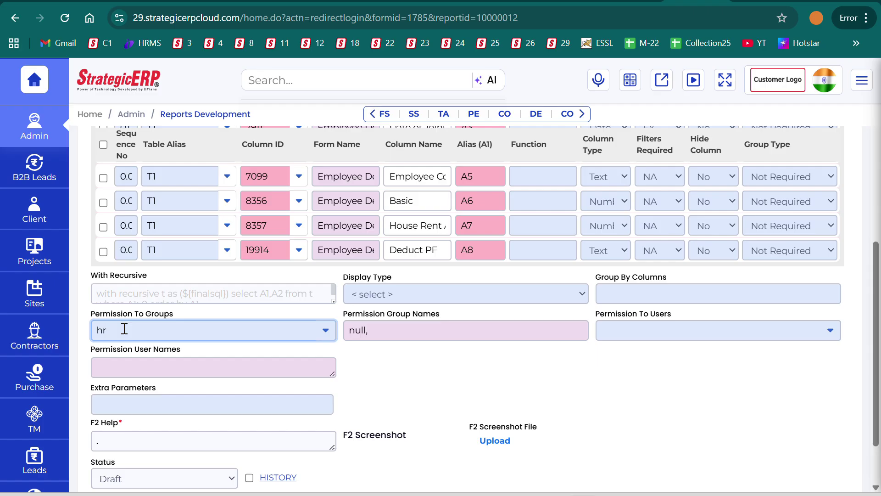
click(157, 356)
text(hr)
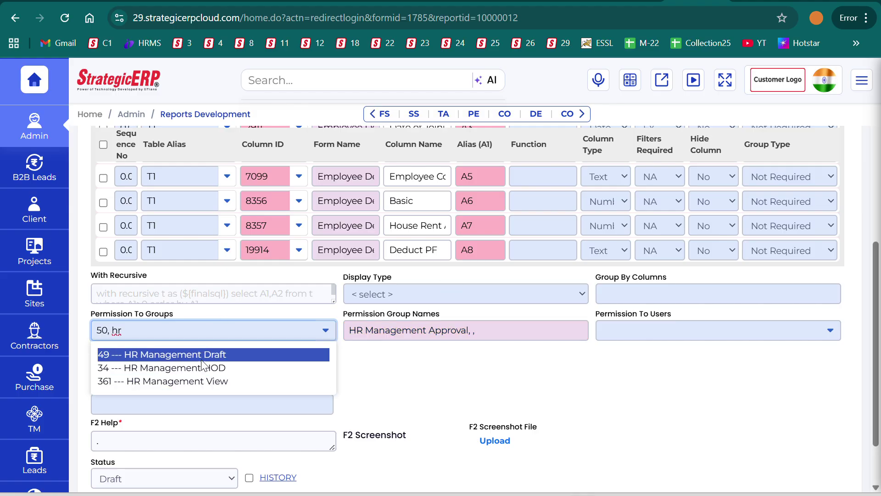
click(201, 355)
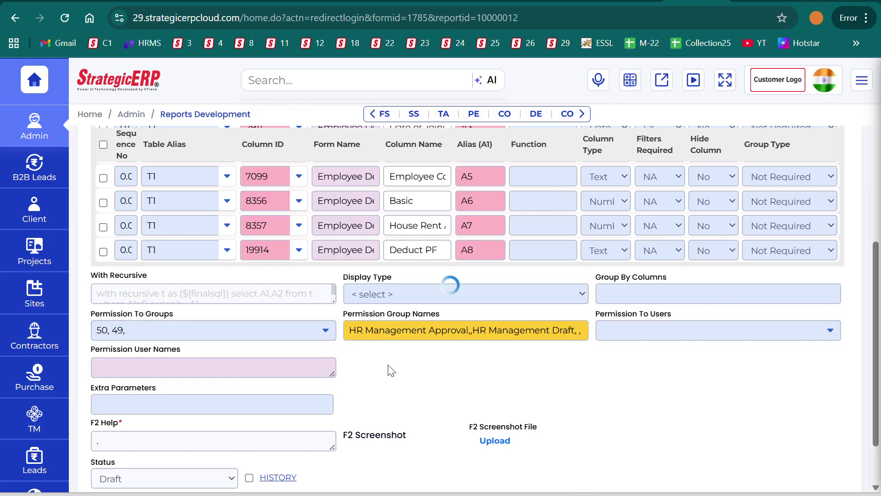
Approve the Employee Data report definition and confirm the approval
scroll(390, 369, down, 1)
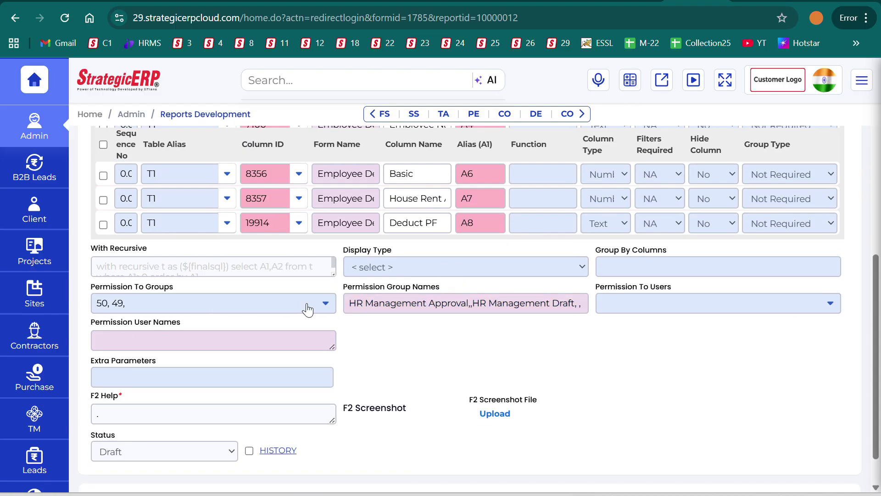
scroll(447, 423, down, 1)
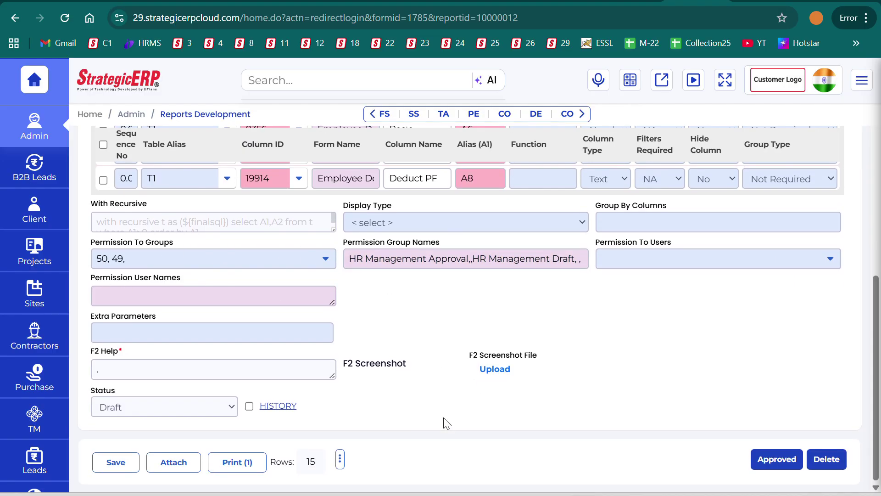
click(777, 460)
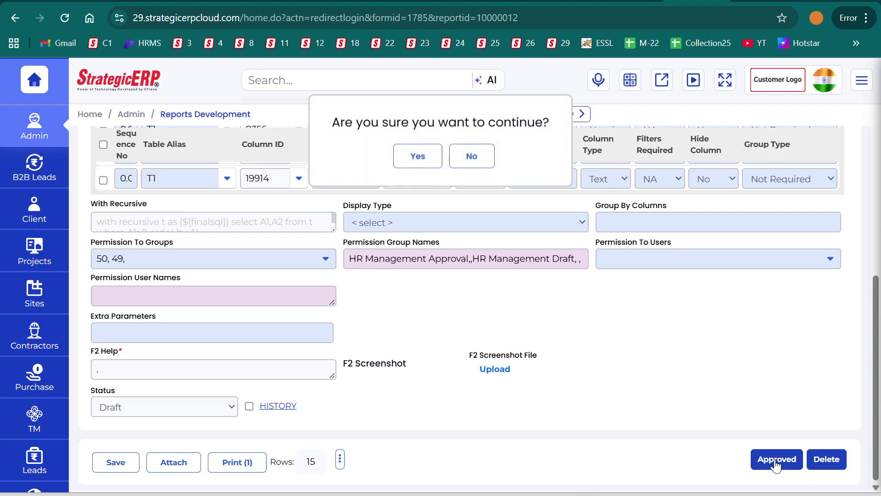
click(417, 156)
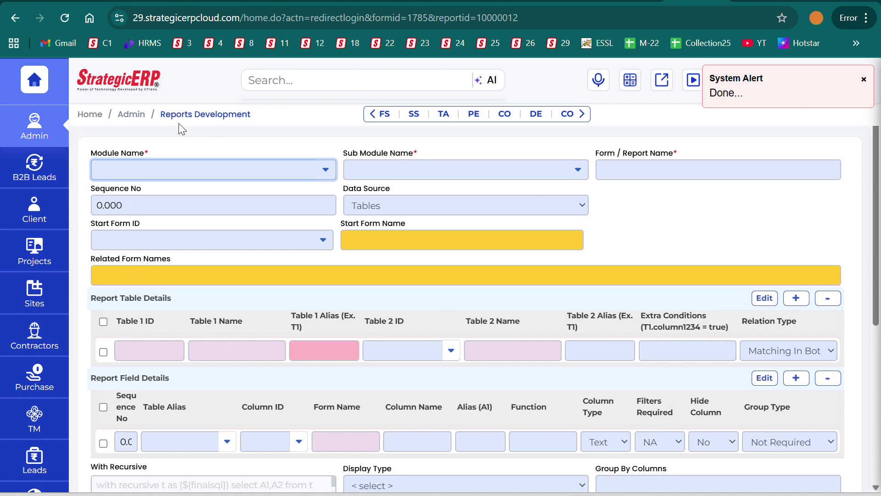
Reload the page and open the Employee Data report under Custom Report in the HR module
click(64, 19)
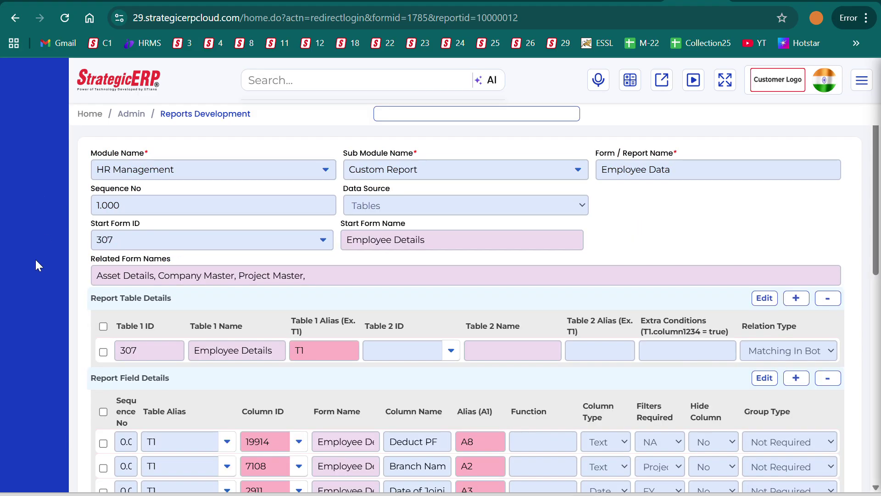
scroll(48, 343, down, 6)
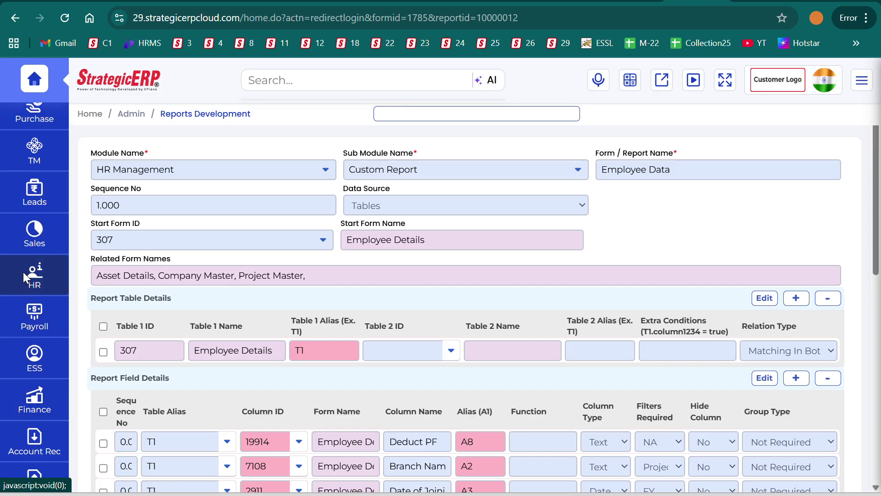
click(23, 273)
scroll(119, 330, down, 10)
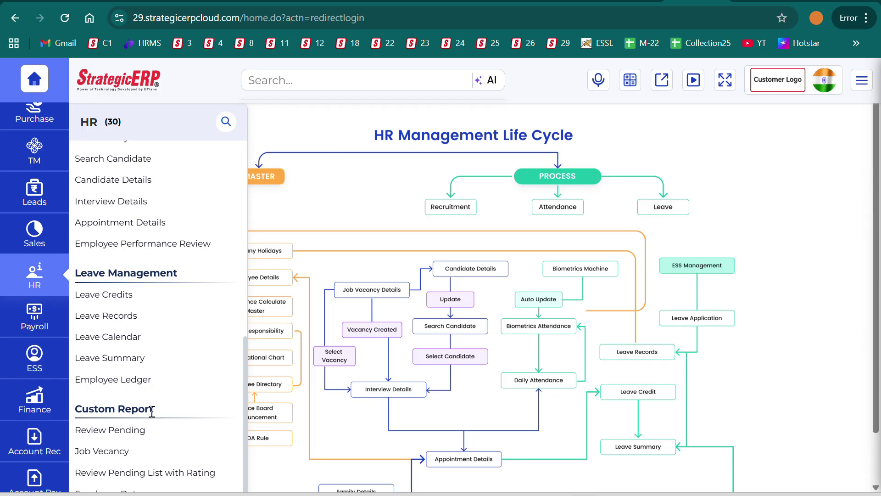
key(ctrl+minus)
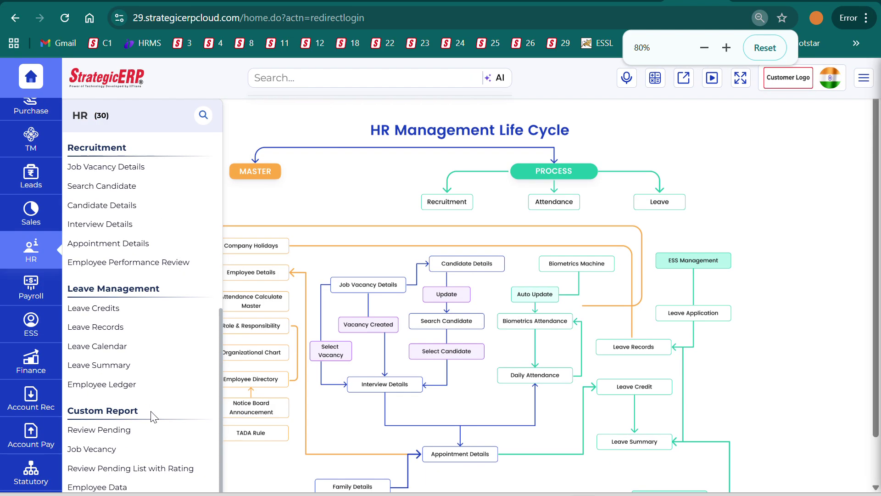
key(ctrl+minus)
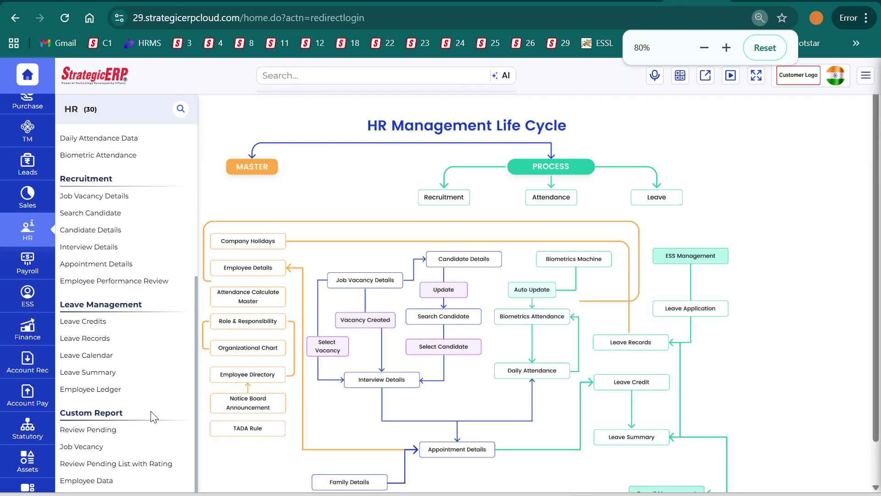
click(84, 481)
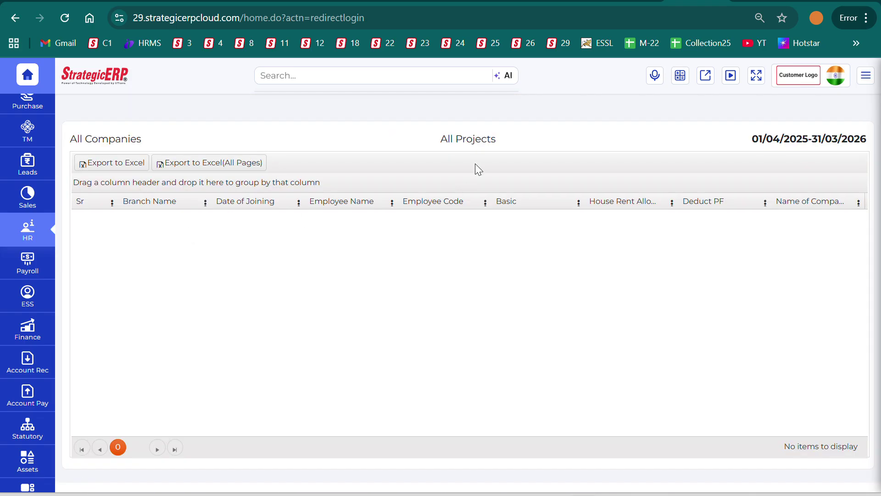
Filter the report to the company Tyagi Constraction Pvt. Ltd., all projects, and Current Year (2025-26)
click(468, 141)
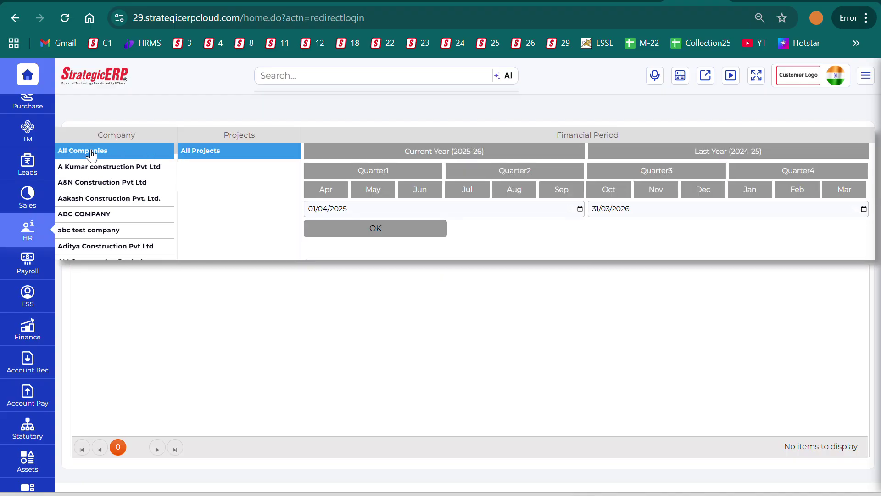
scroll(102, 210, down, 5)
scroll(101, 210, down, 20)
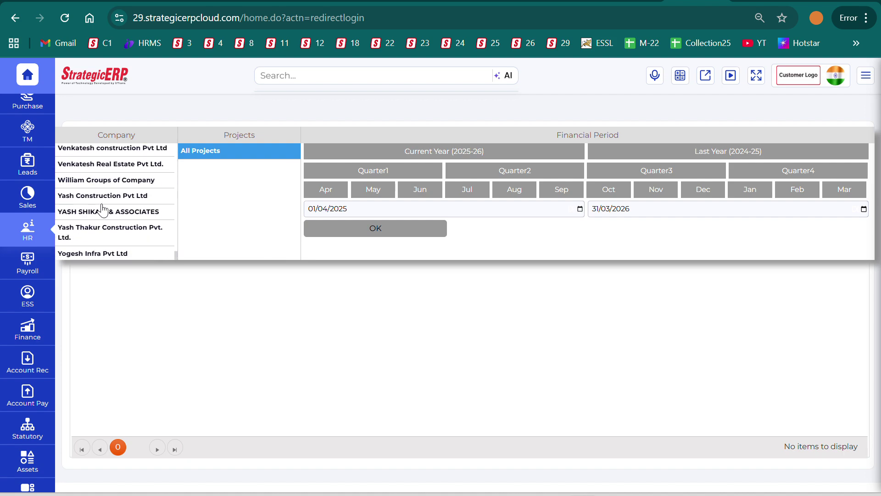
scroll(102, 210, up, 8)
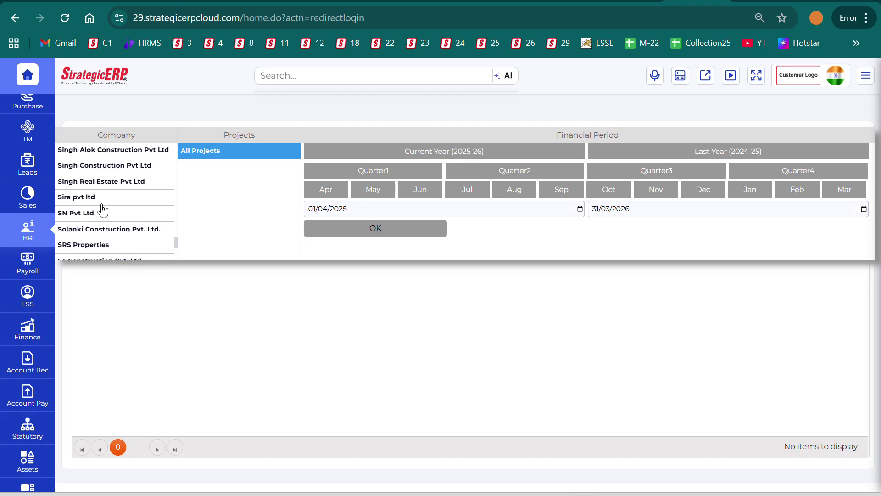
scroll(102, 210, down, 5)
click(102, 193)
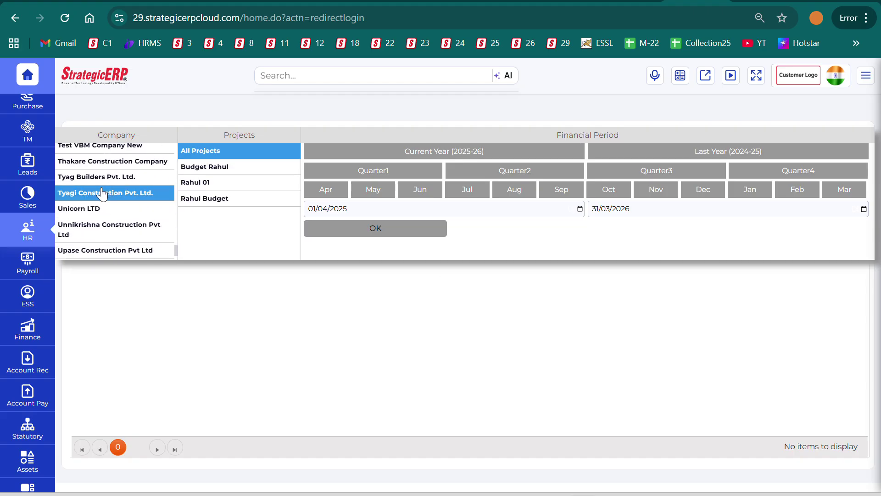
click(444, 157)
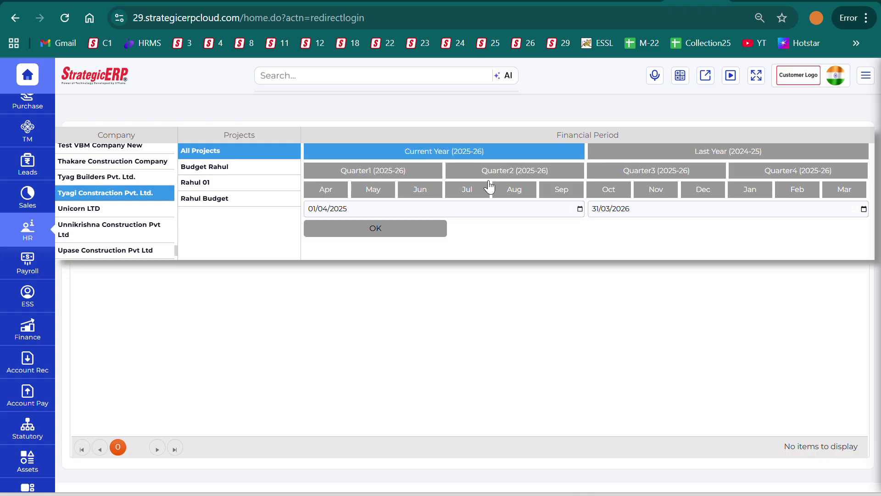
click(377, 229)
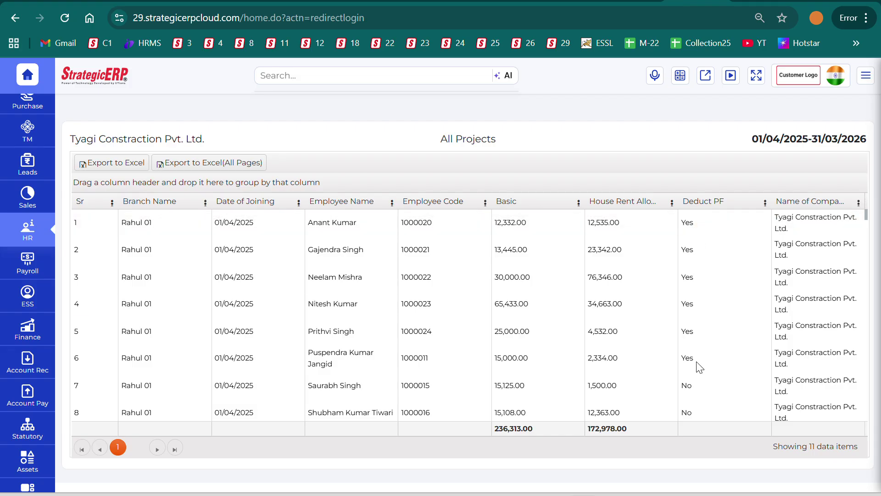
Examine the Employee Data report rows and the sorting, column and filter options of the Deduct PF and Employee Code columns
scroll(697, 365, down, 1)
scroll(698, 364, down, 3)
scroll(697, 365, up, 5)
click(764, 203)
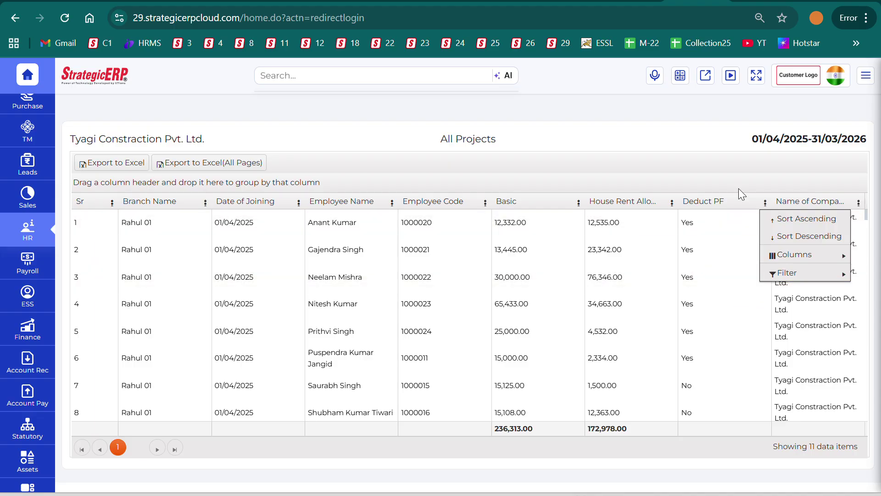
click(692, 178)
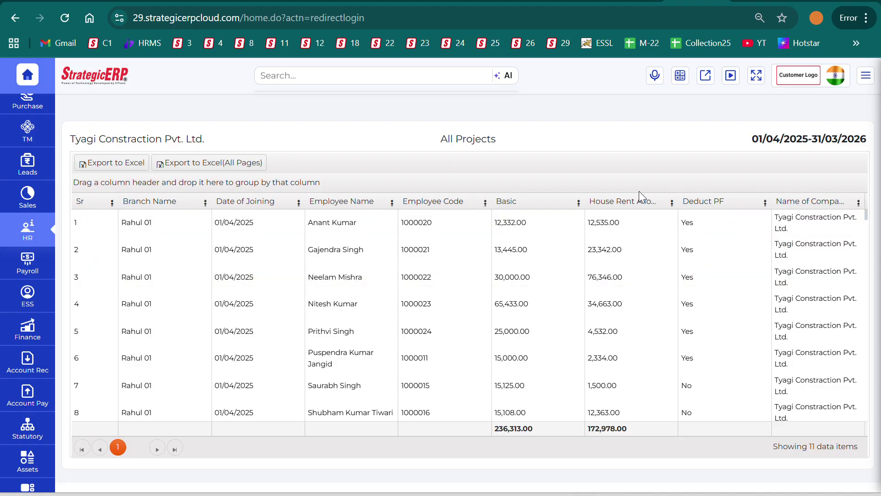
click(485, 203)
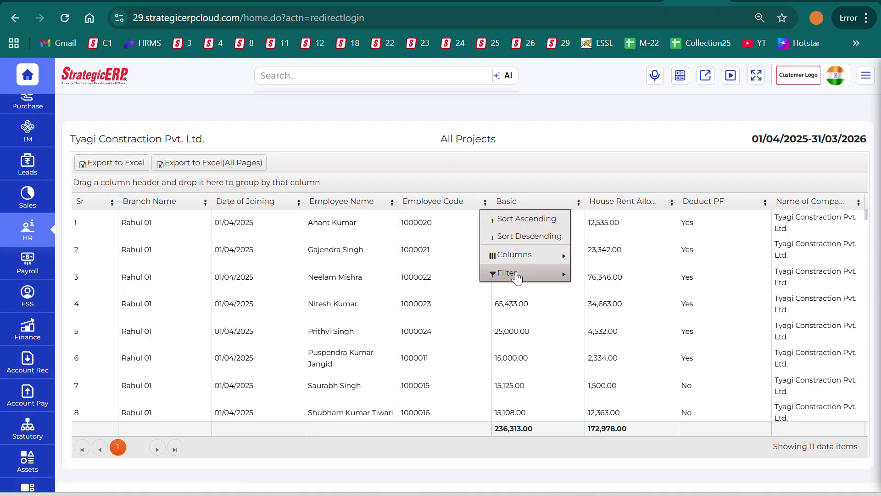
click(586, 158)
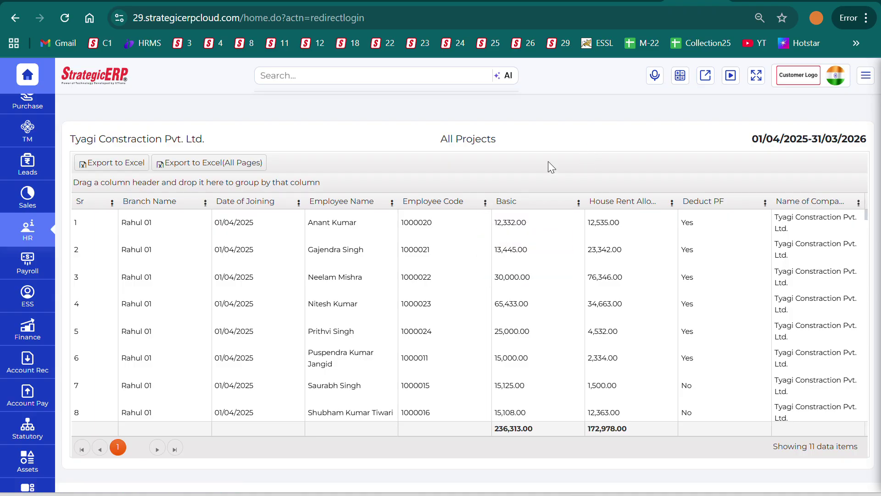
Export all pages of the Employee Data report to Excel and open the downloaded workbook in the spreadsheet application
click(205, 169)
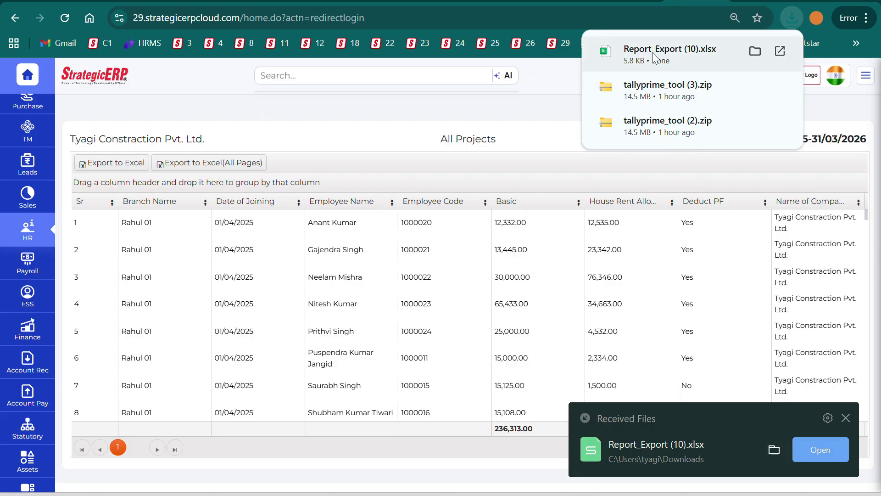
click(654, 57)
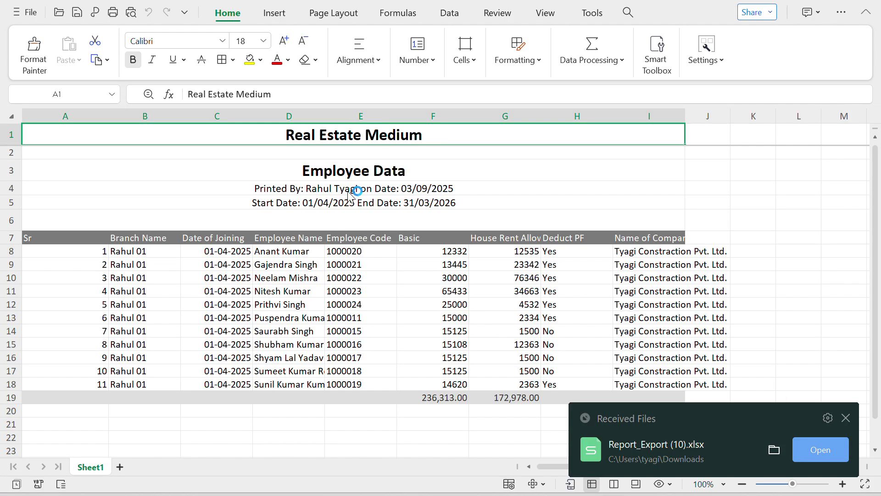
Review the exported Employee Data sheet, including its header block, employee rows and the totals row for Basic and House Rent Allowance
scroll(233, 279, down, 2)
scroll(233, 279, up, 3)
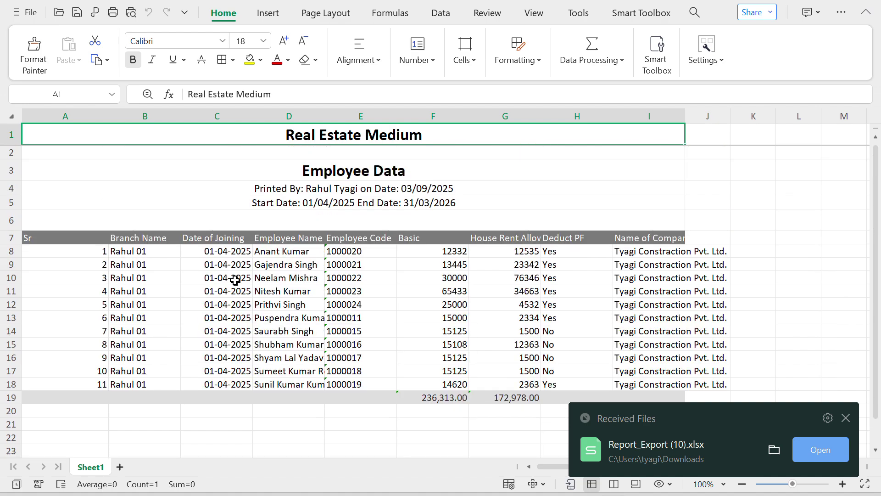
click(365, 177)
click(449, 318)
scroll(570, 302, down, 1)
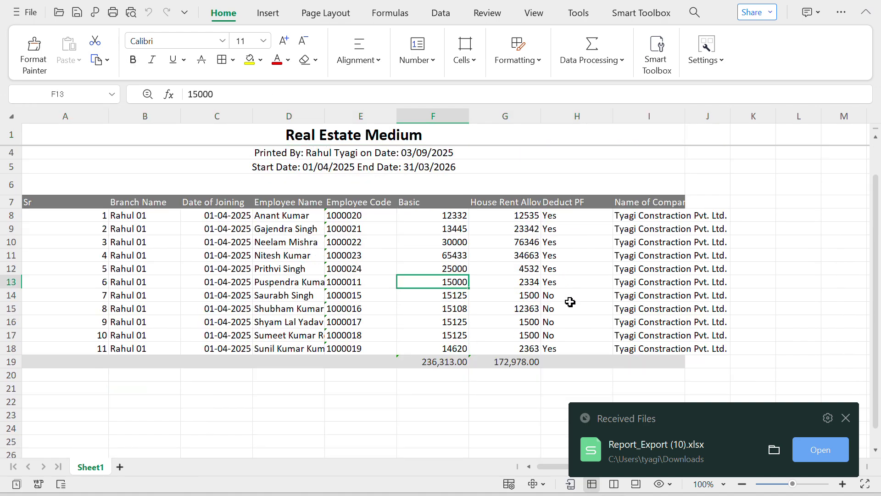
scroll(570, 301, down, 5)
scroll(571, 302, up, 6)
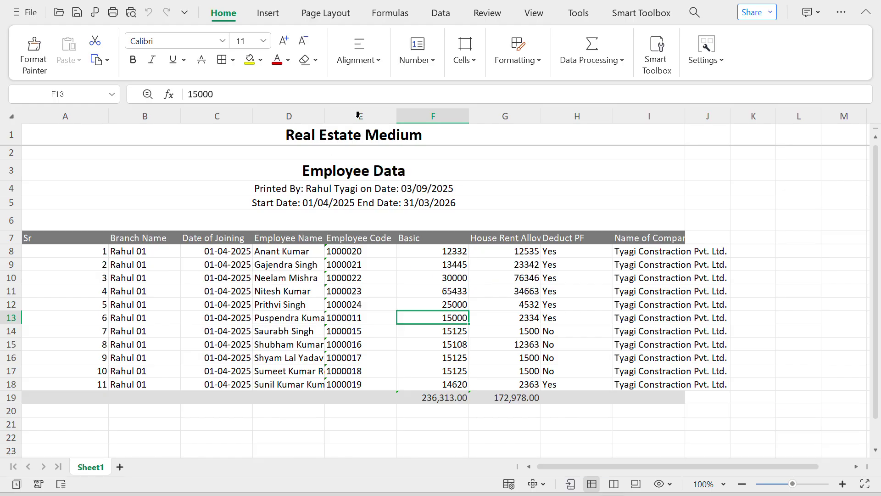
scroll(515, 218, down, 2)
scroll(508, 342, up, 2)
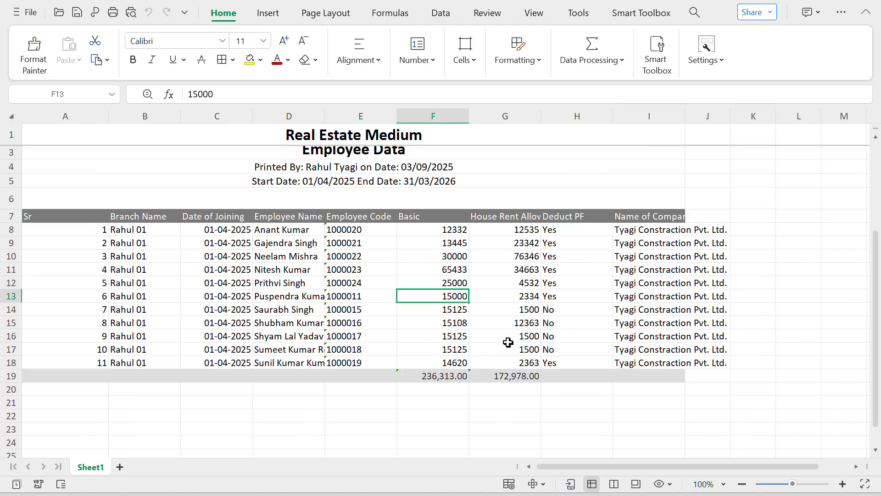